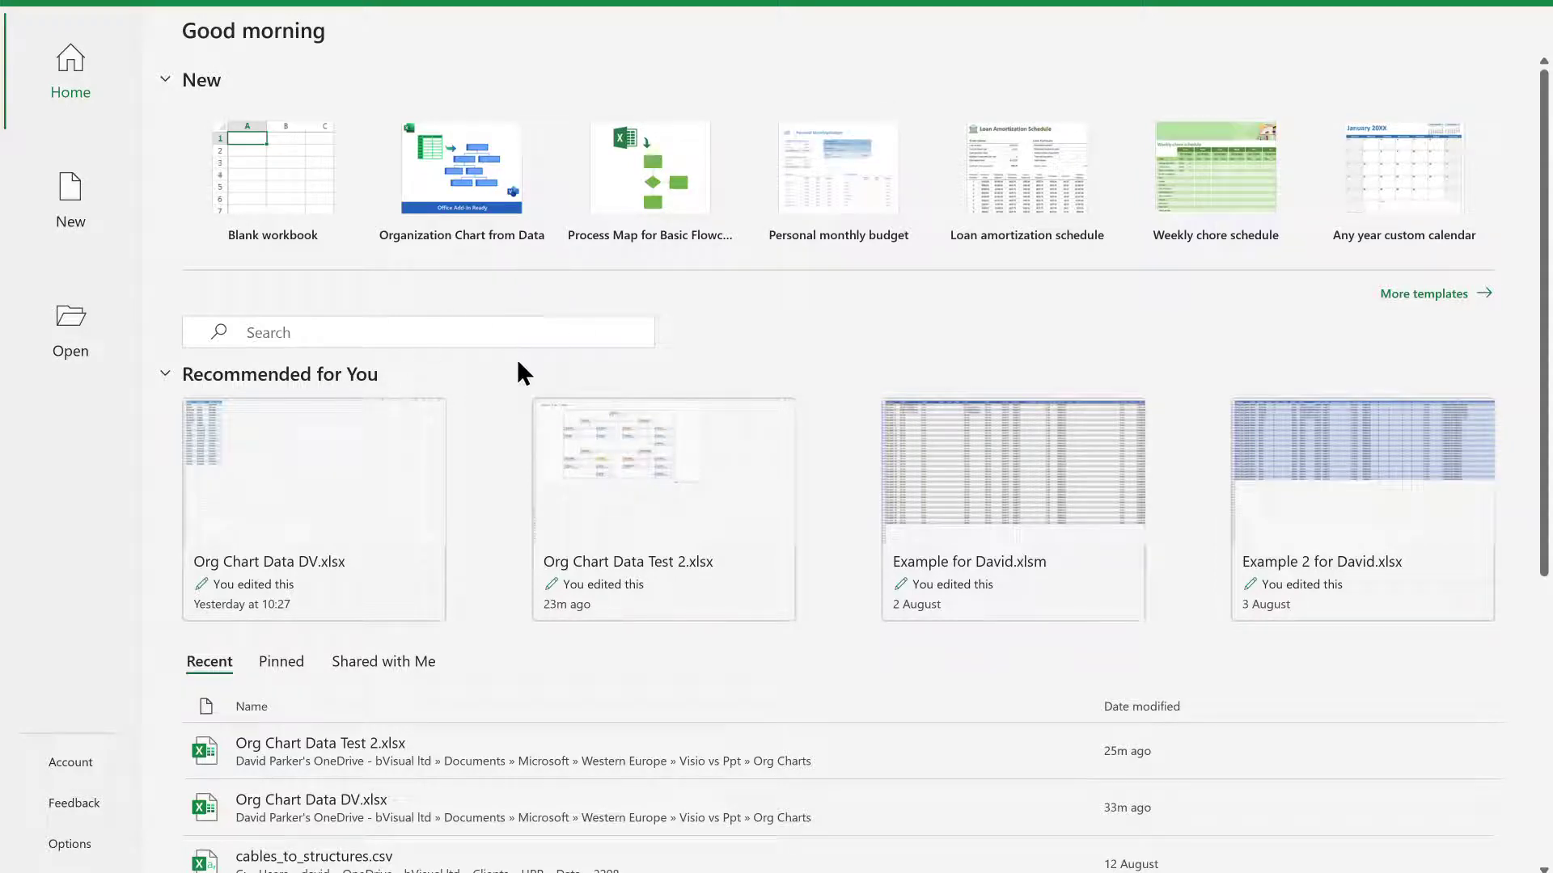
Step: Start a new blank workbook and show the Insert ribbon commands
click(276, 191)
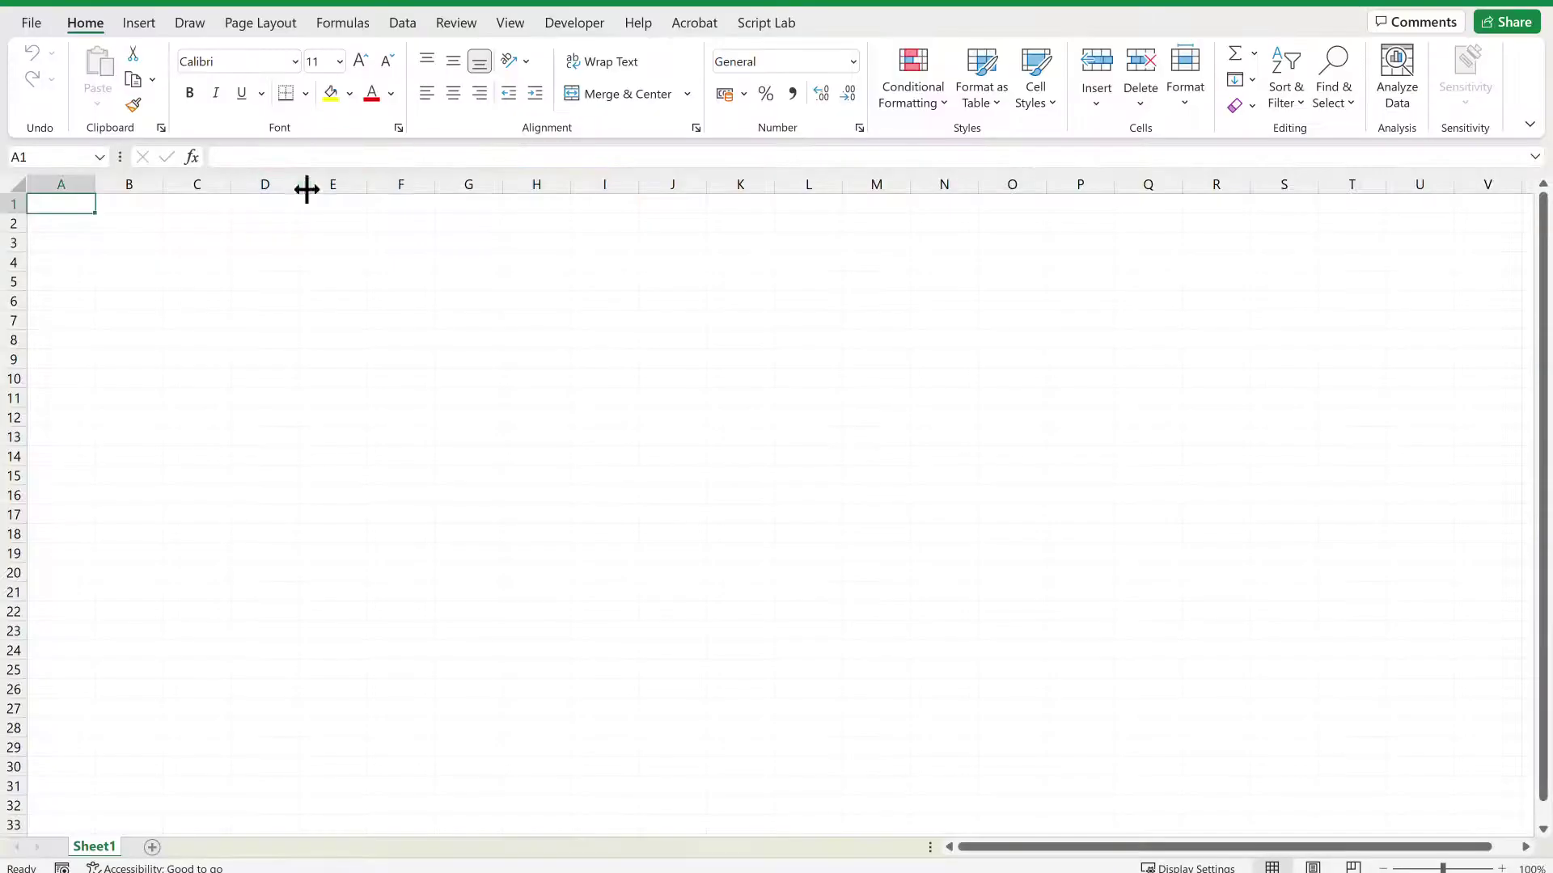
click(139, 23)
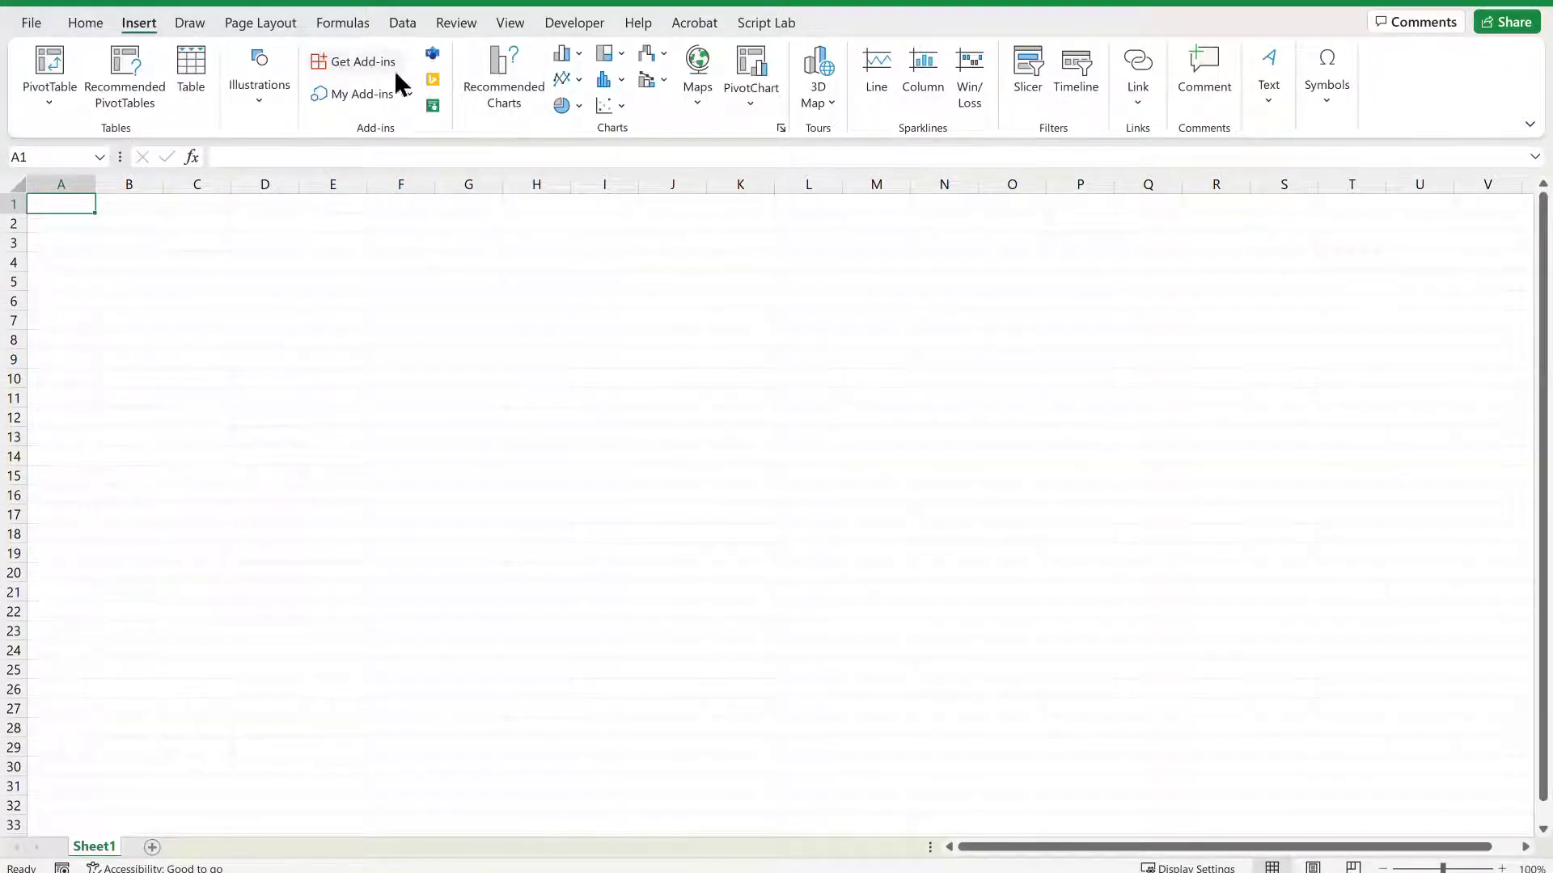
Step: Insert the Visio Data Visualizer add-in, then return to the start page of templates
click(433, 54)
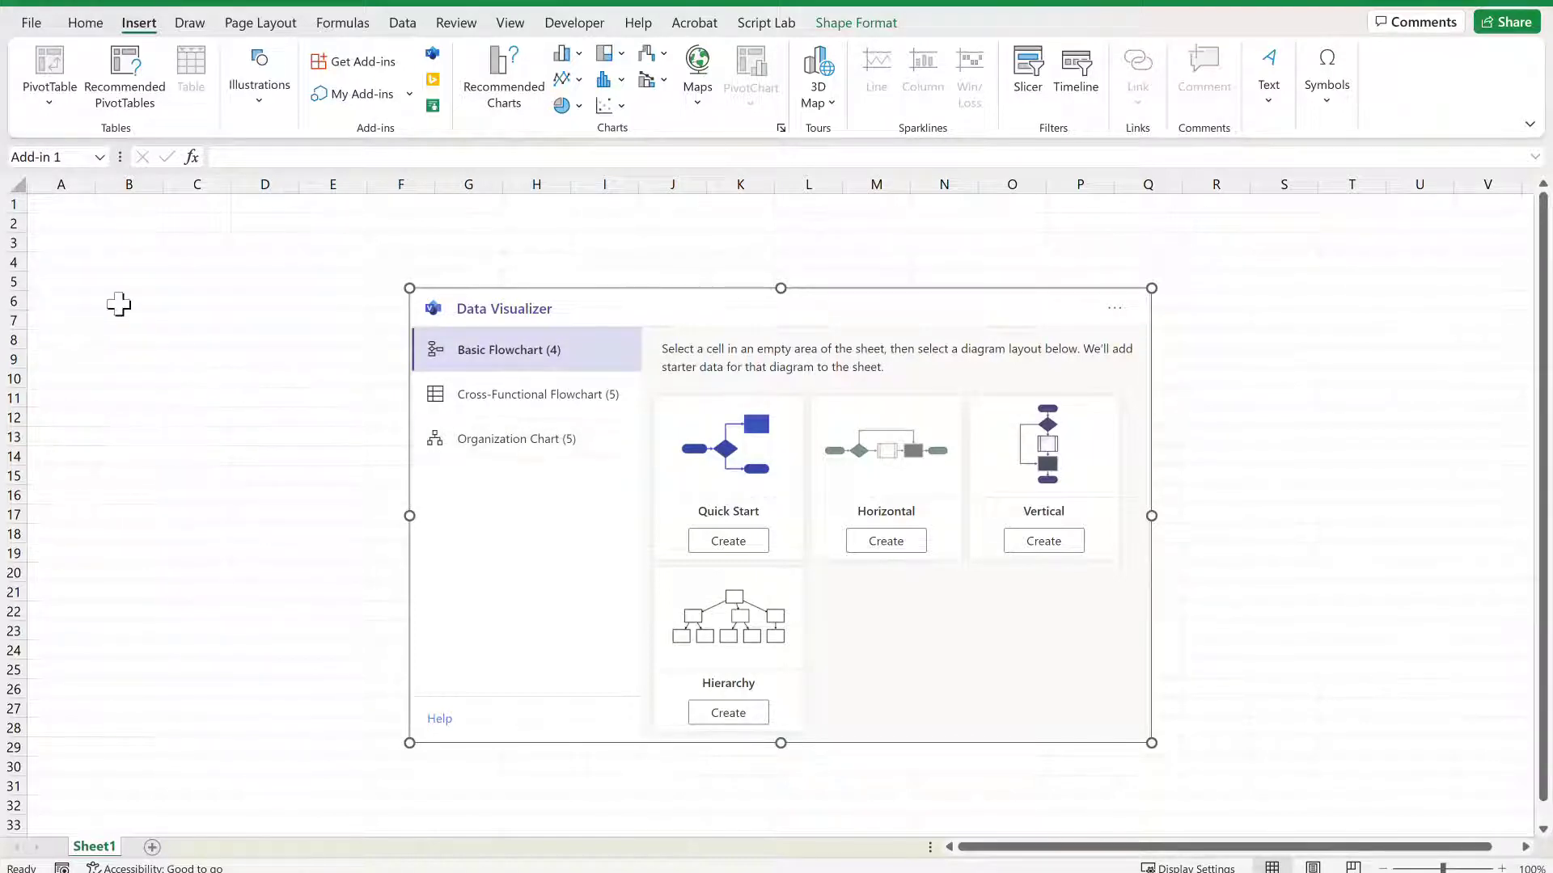
click(32, 30)
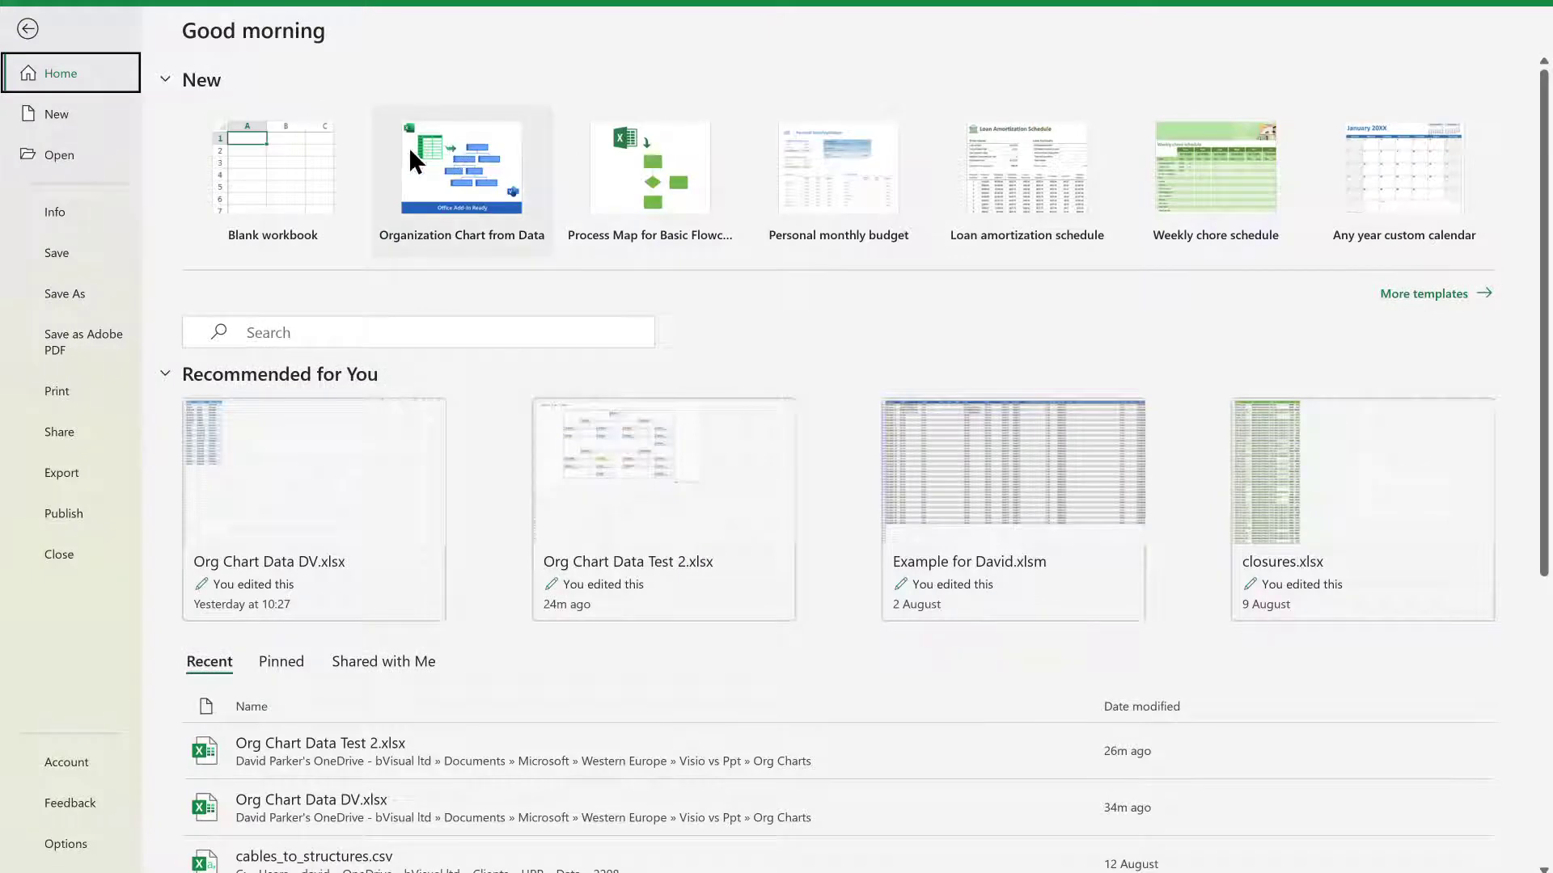
Step: Create a new workbook from the Organization Chart from Data template
click(470, 197)
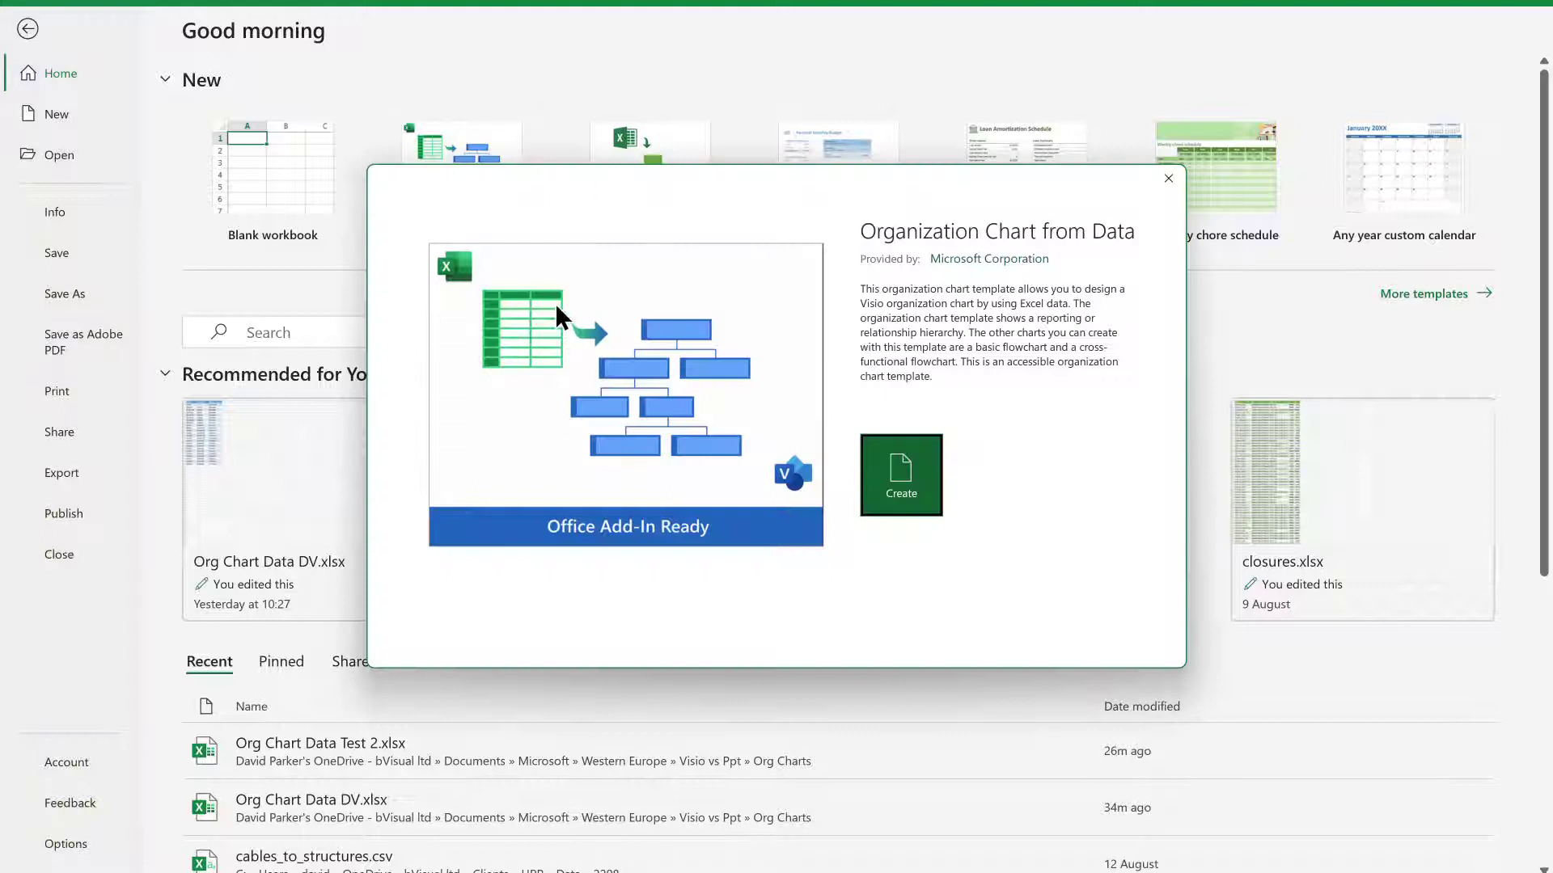
drag(479, 173, 507, 289)
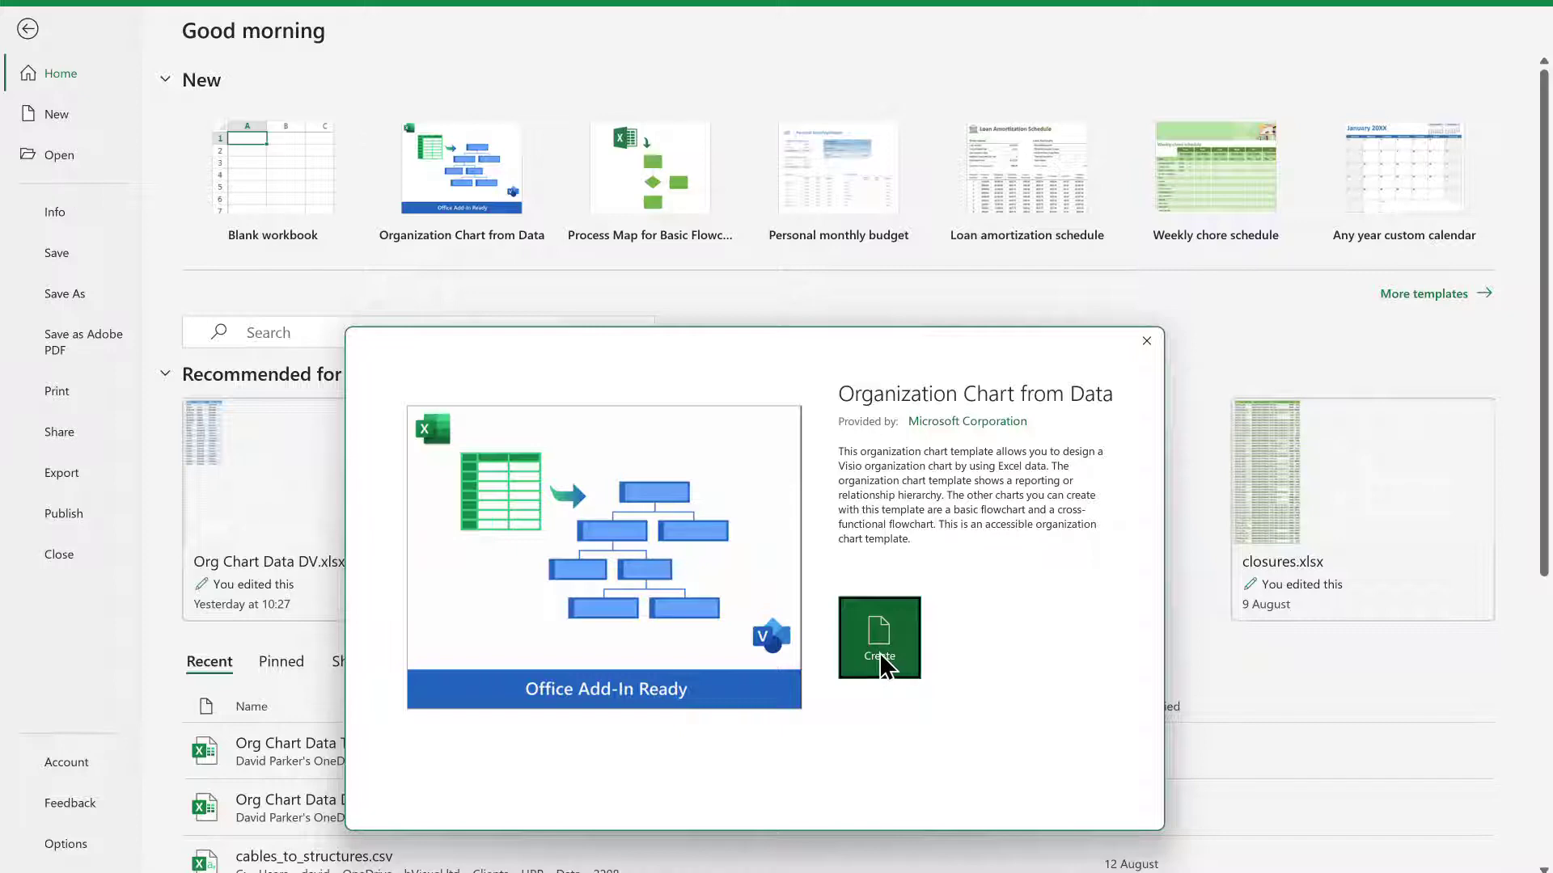
click(879, 663)
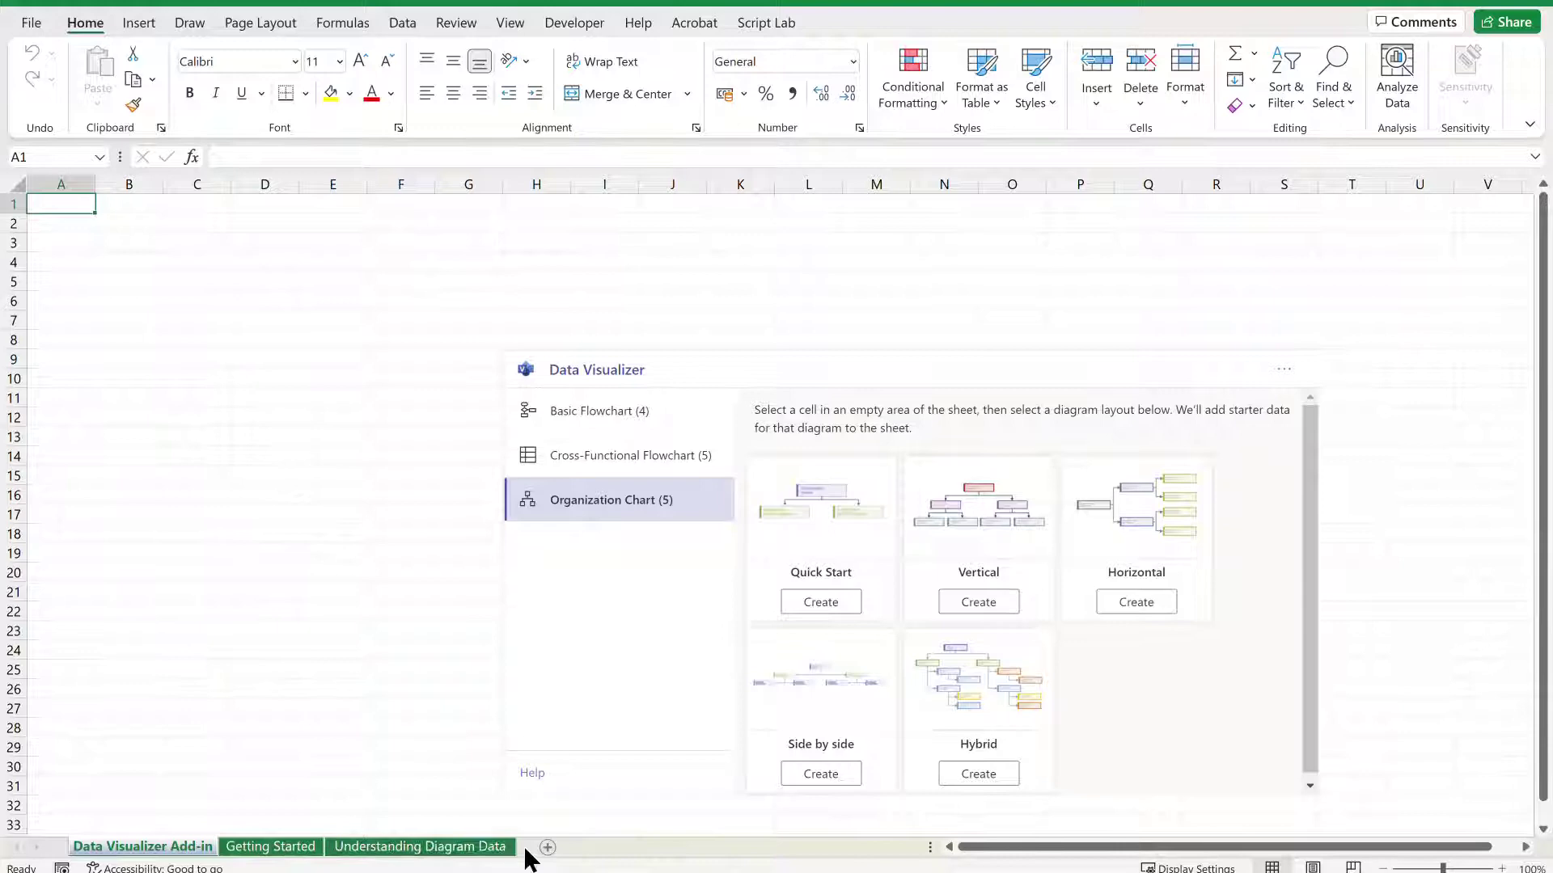
Step: Review the Getting Started sheet, then the Understanding Diagram Data sheet zoomed out
click(298, 850)
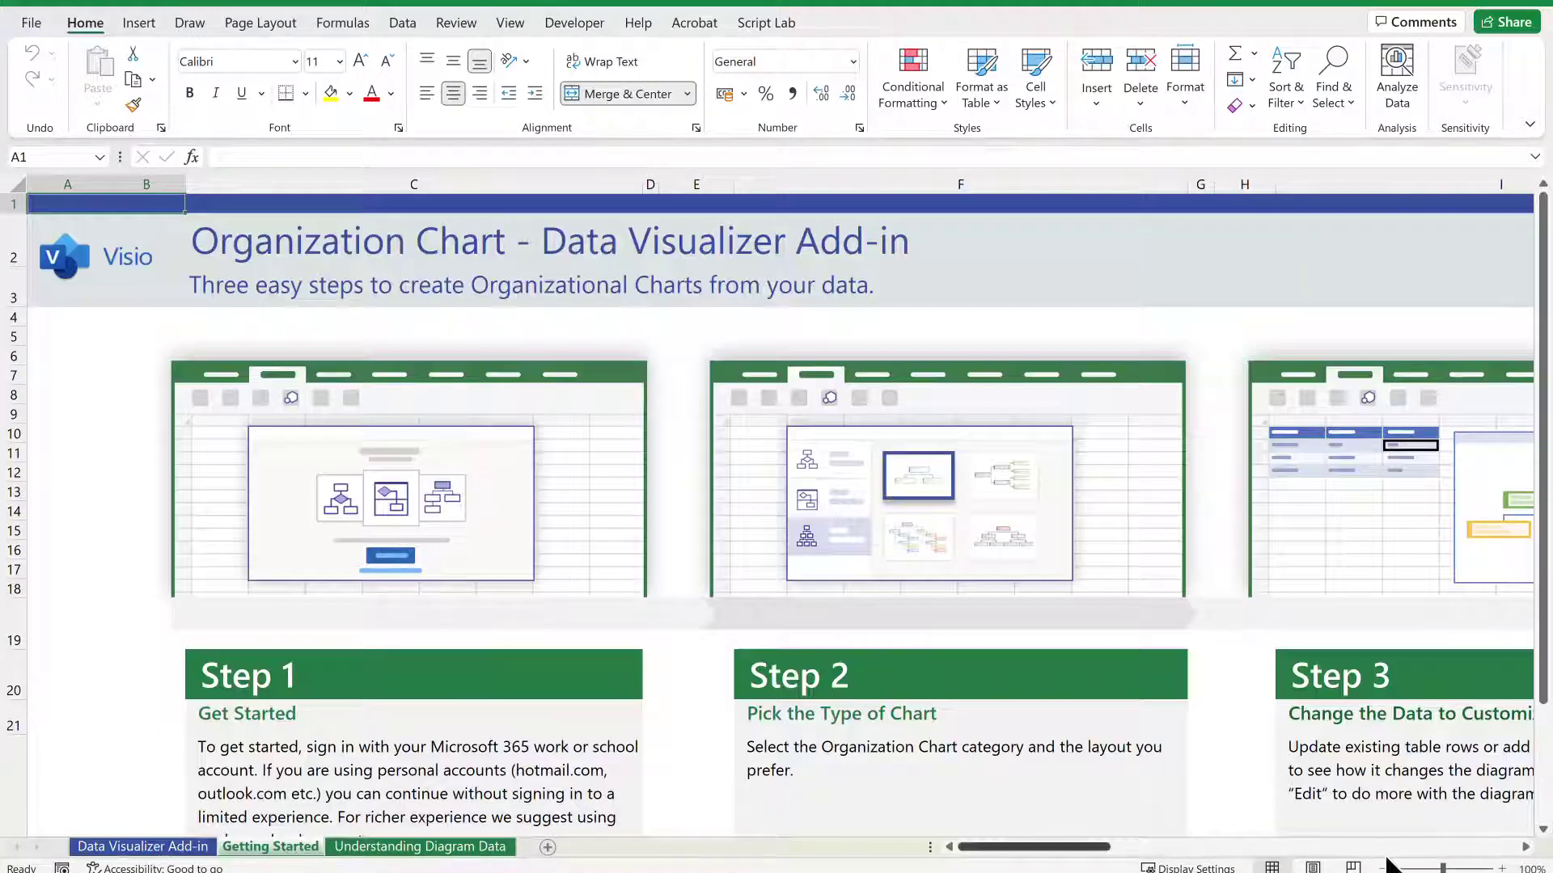
ctrl+scroll(287, 407, down, 2)
ctrl+scroll(288, 407, down, 2)
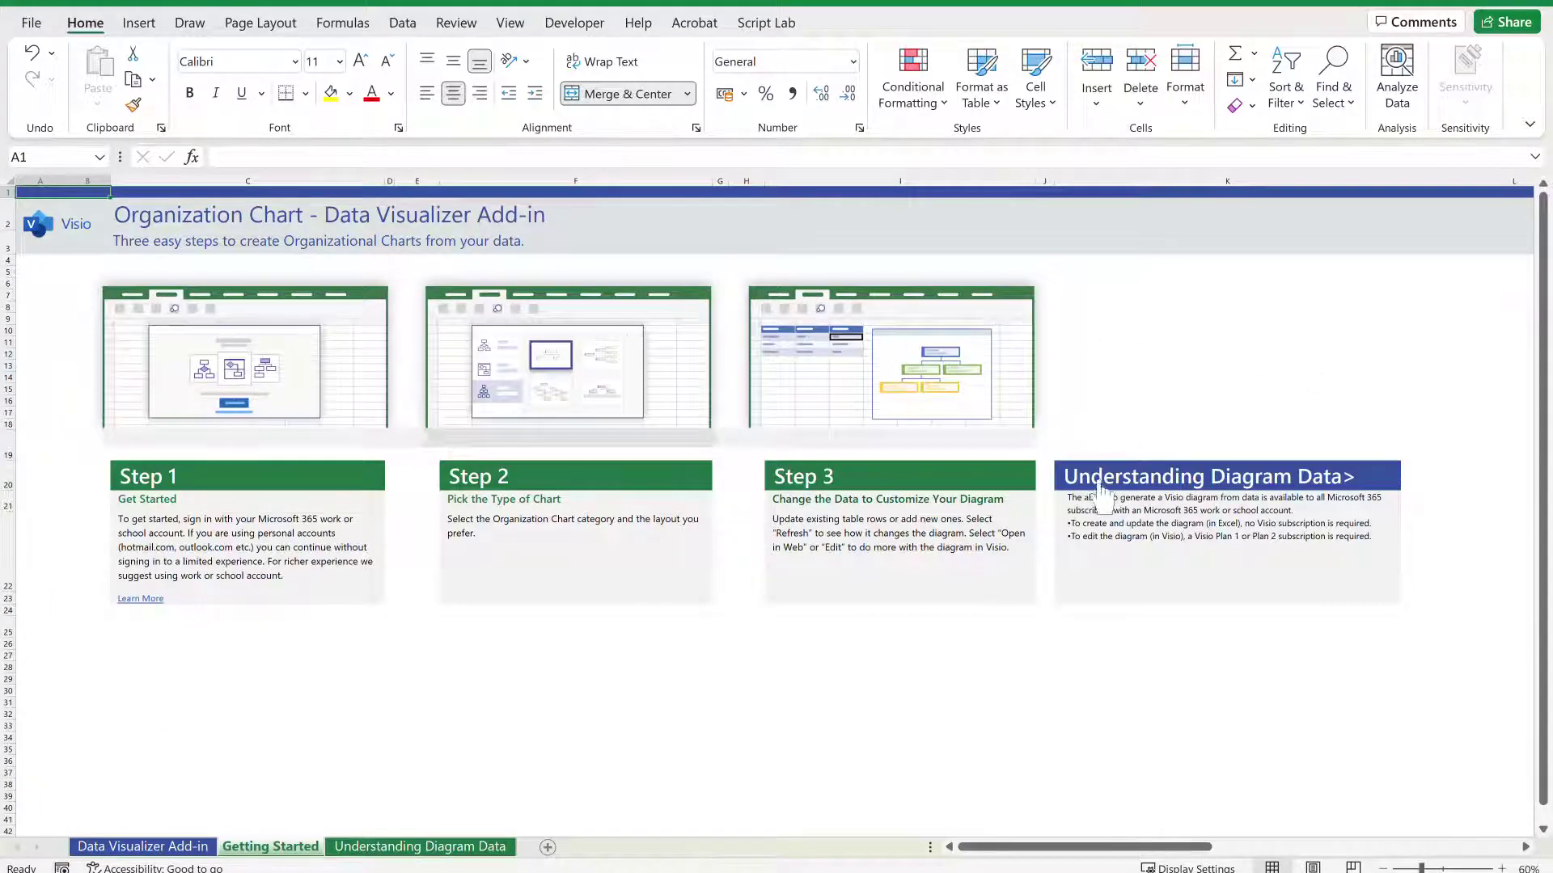
click(1243, 492)
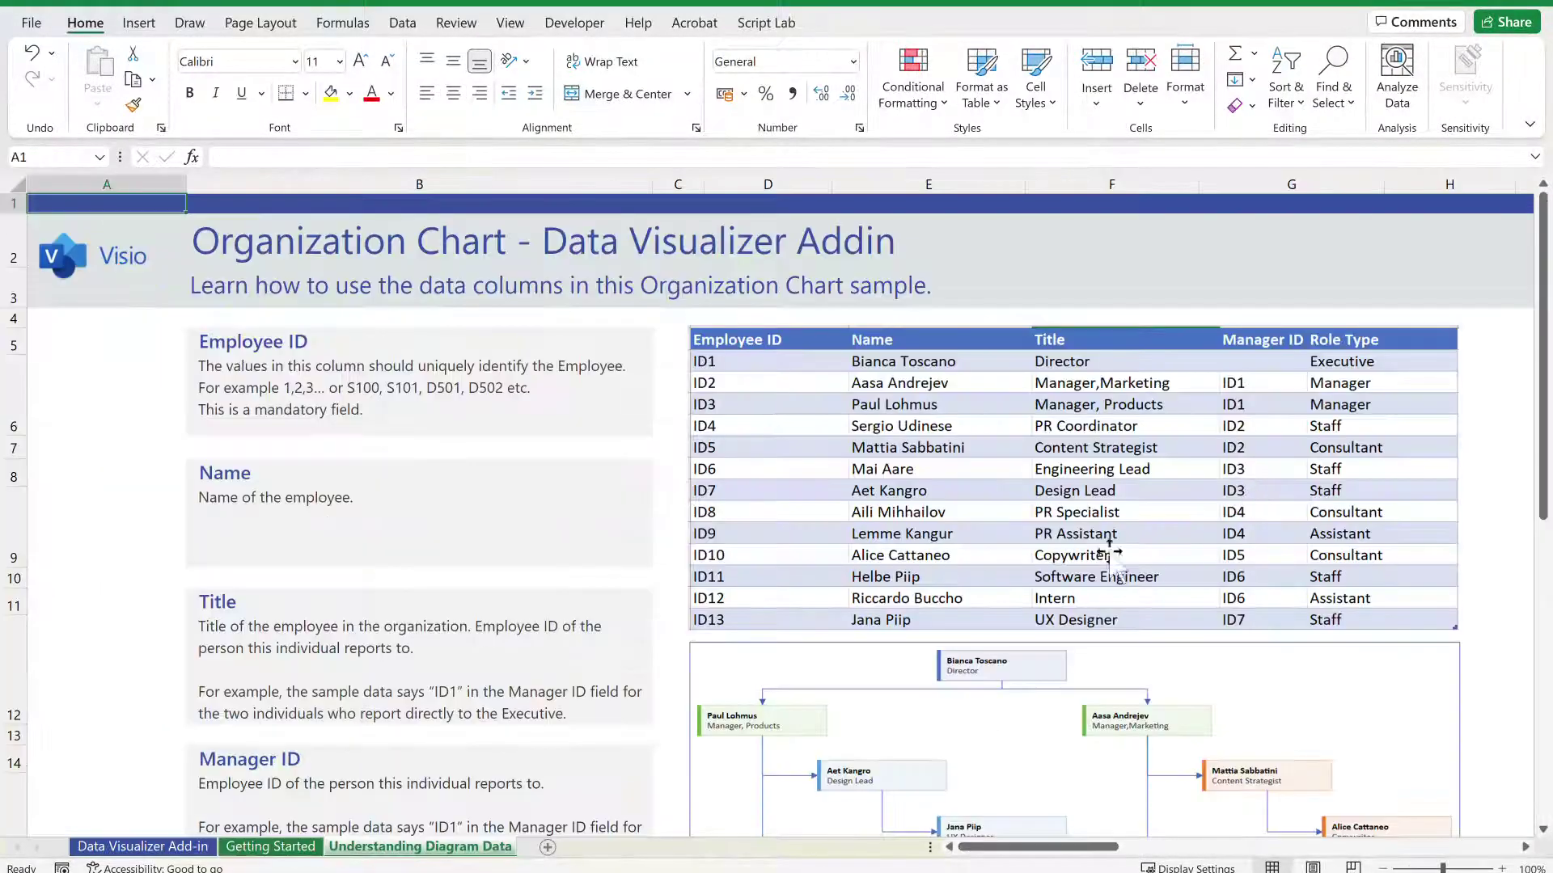
click(1384, 869)
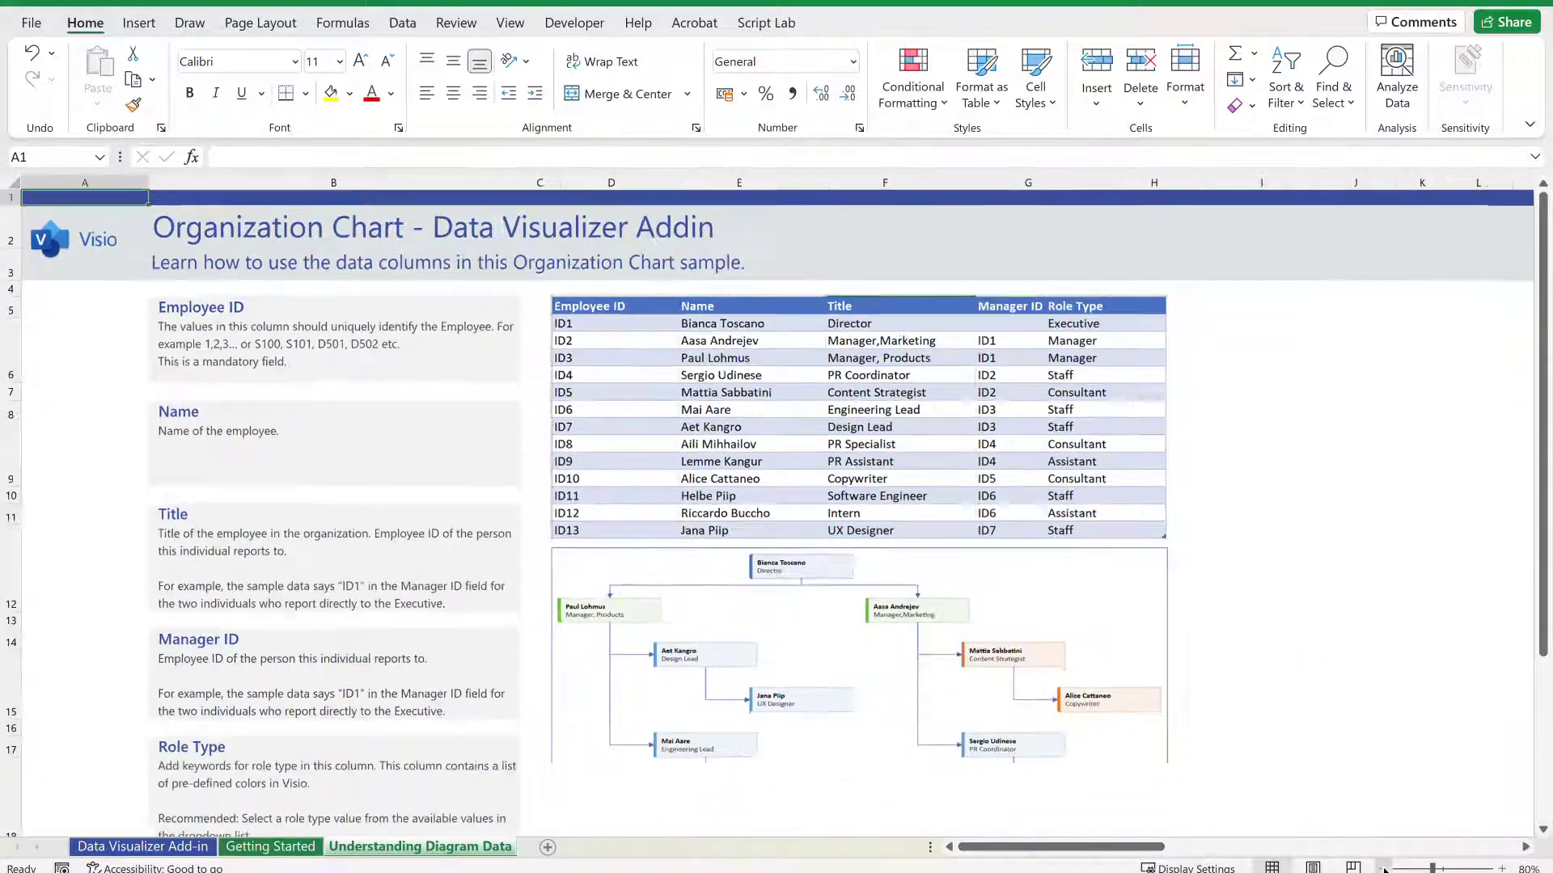
click(1384, 869)
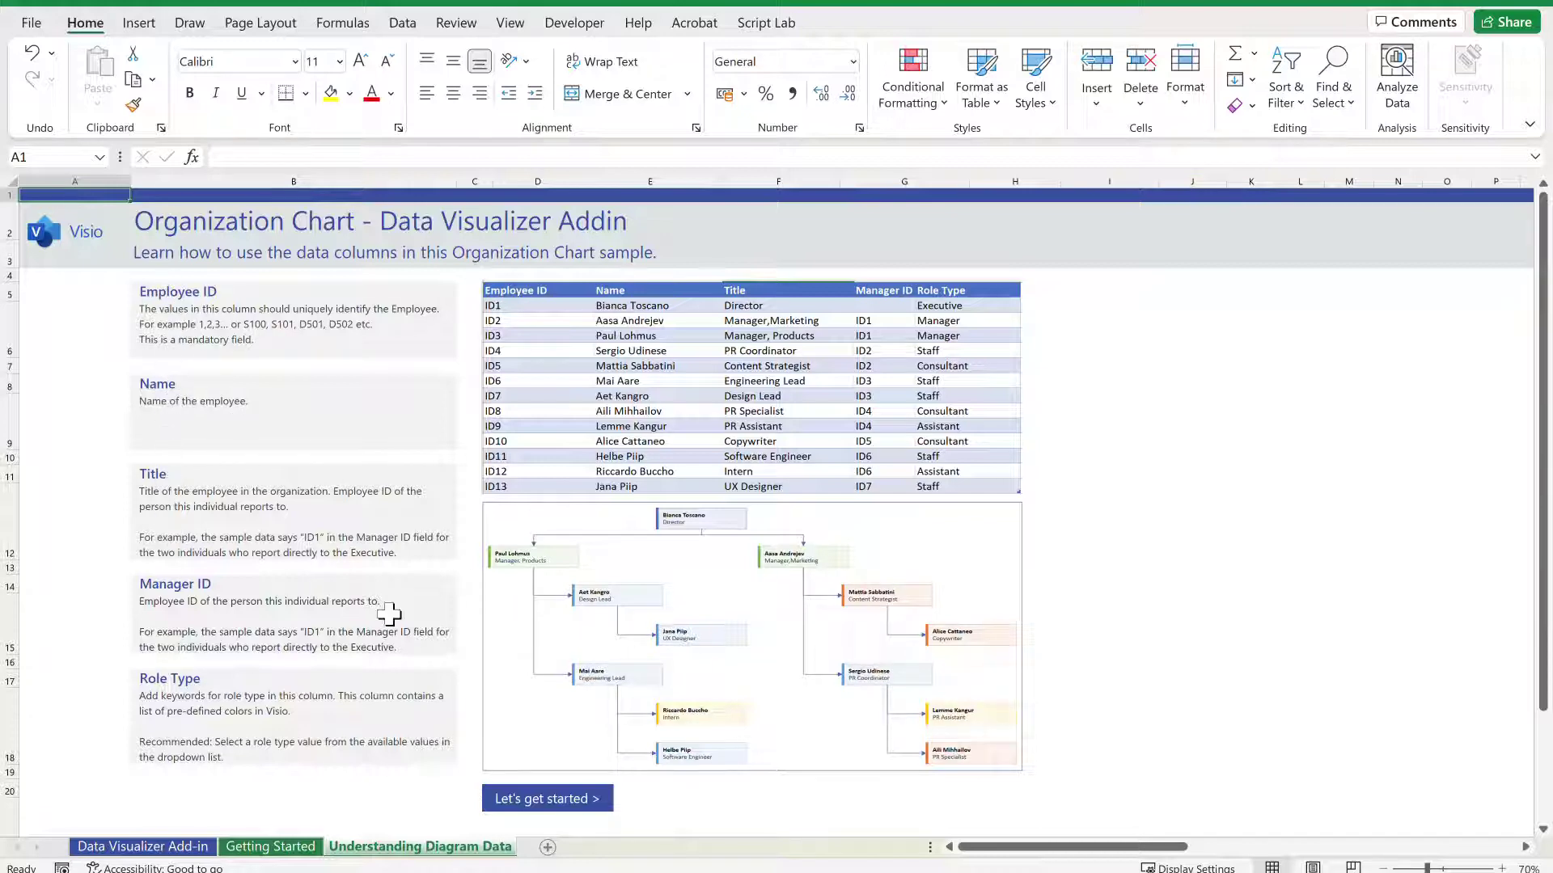
Step: Return to the add-in sheet and create a Hybrid-layout organization chart from the sample table
click(537, 798)
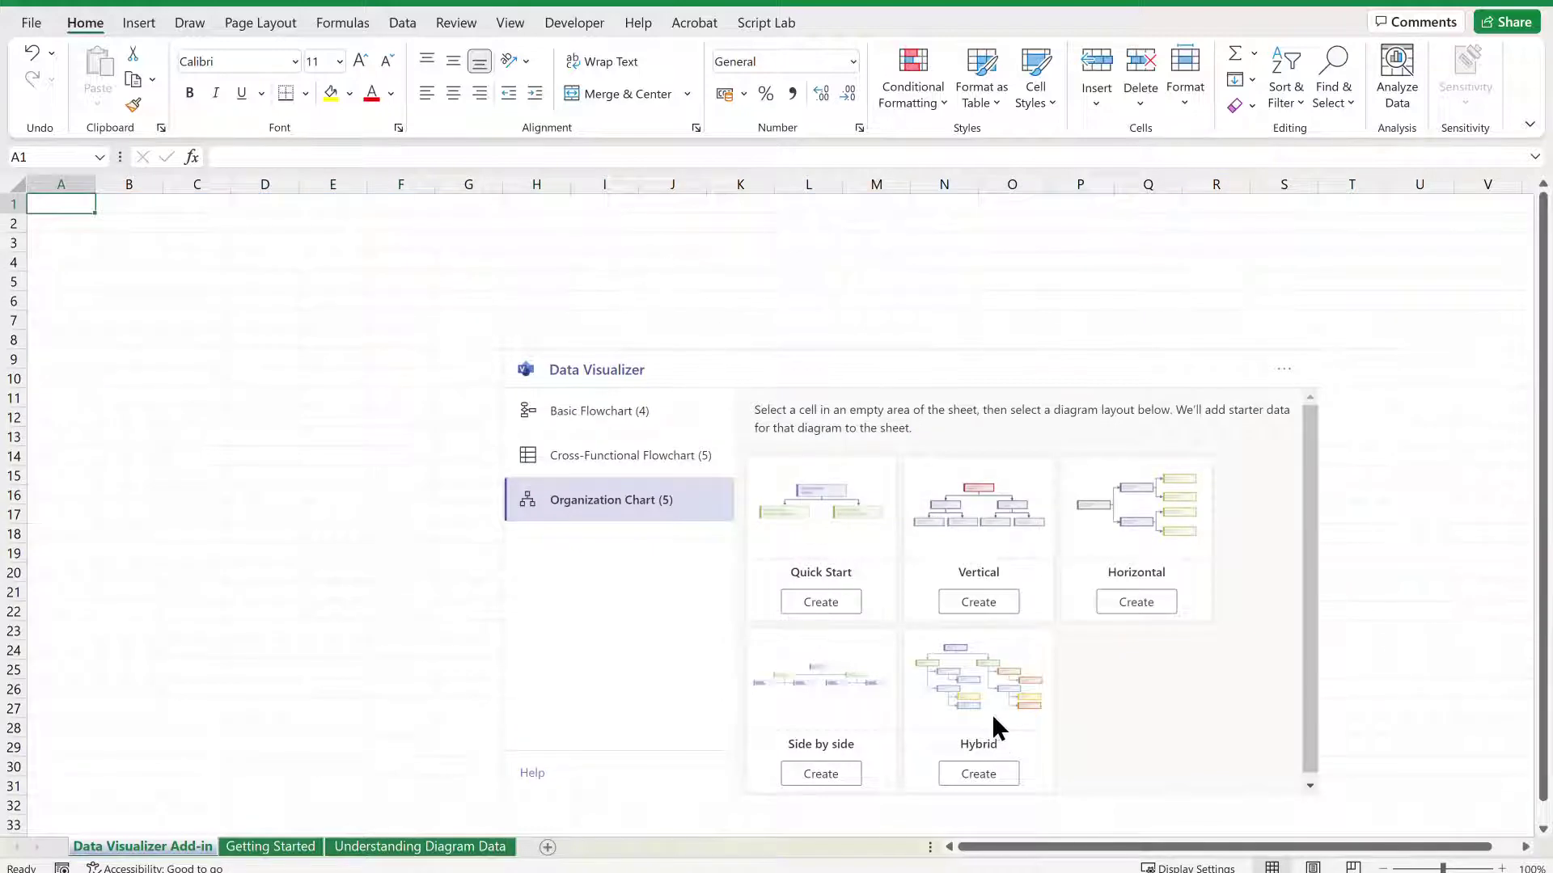
click(978, 774)
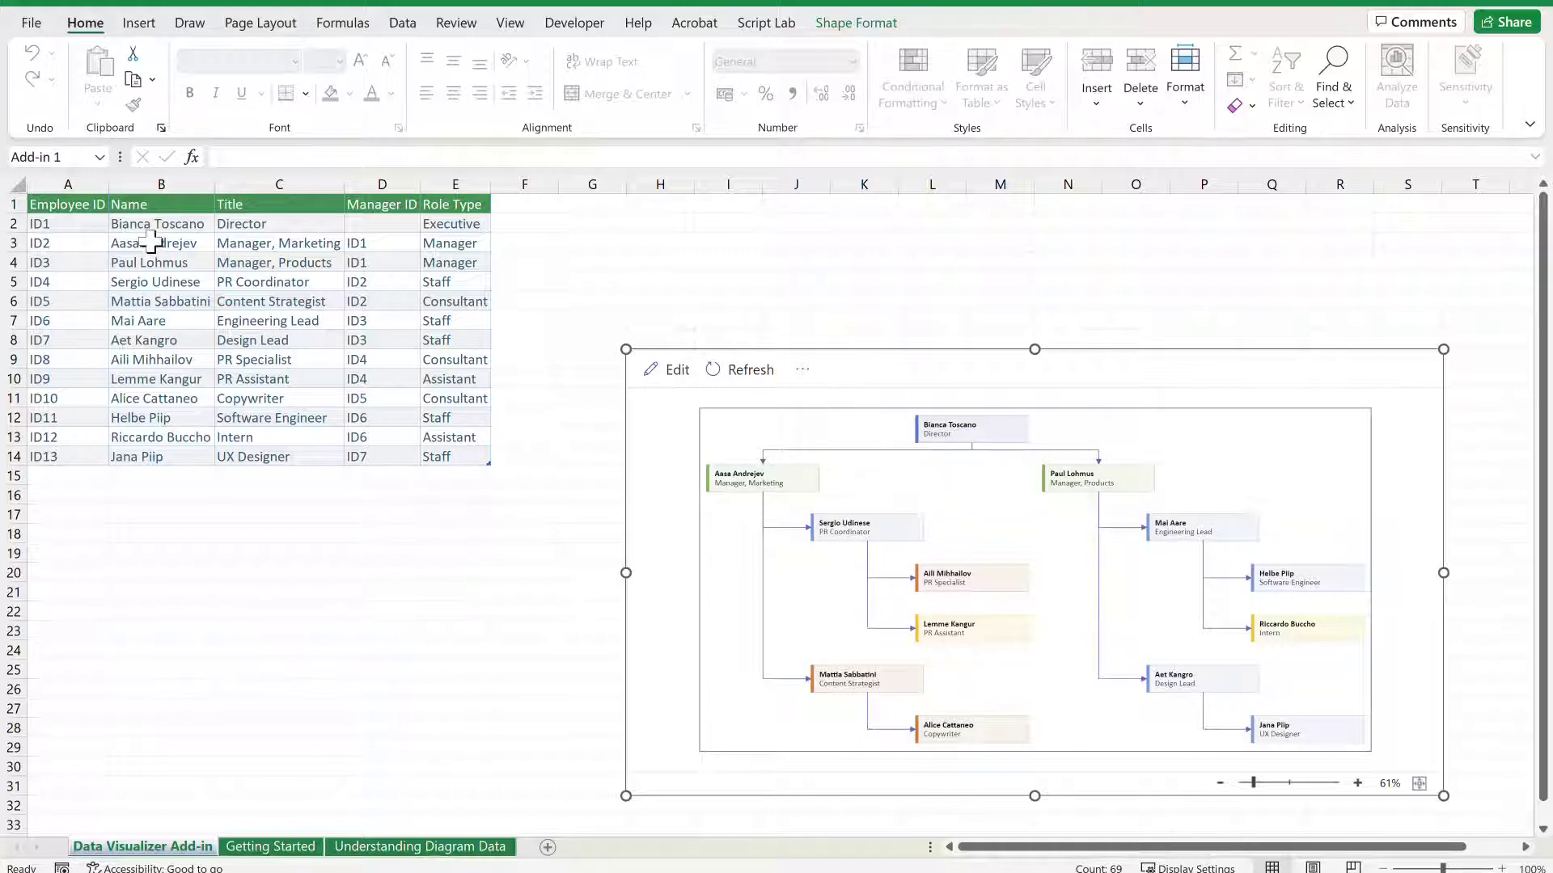
Step: Rename Bianca Toscano to Brian Toscano in B2 and refresh the org chart, zooming in
click(139, 209)
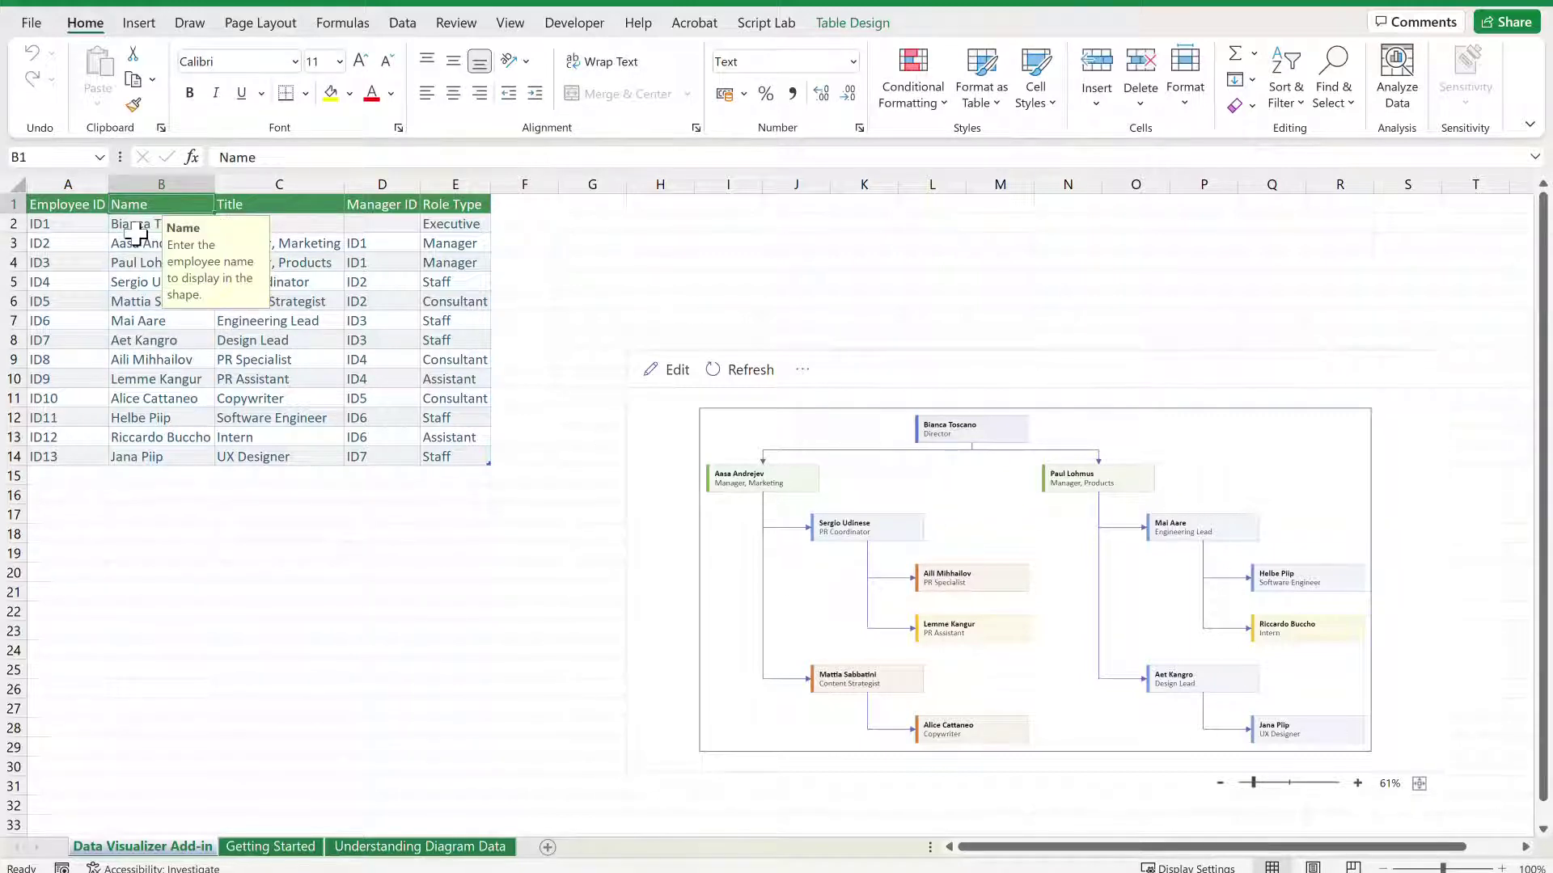
click(139, 230)
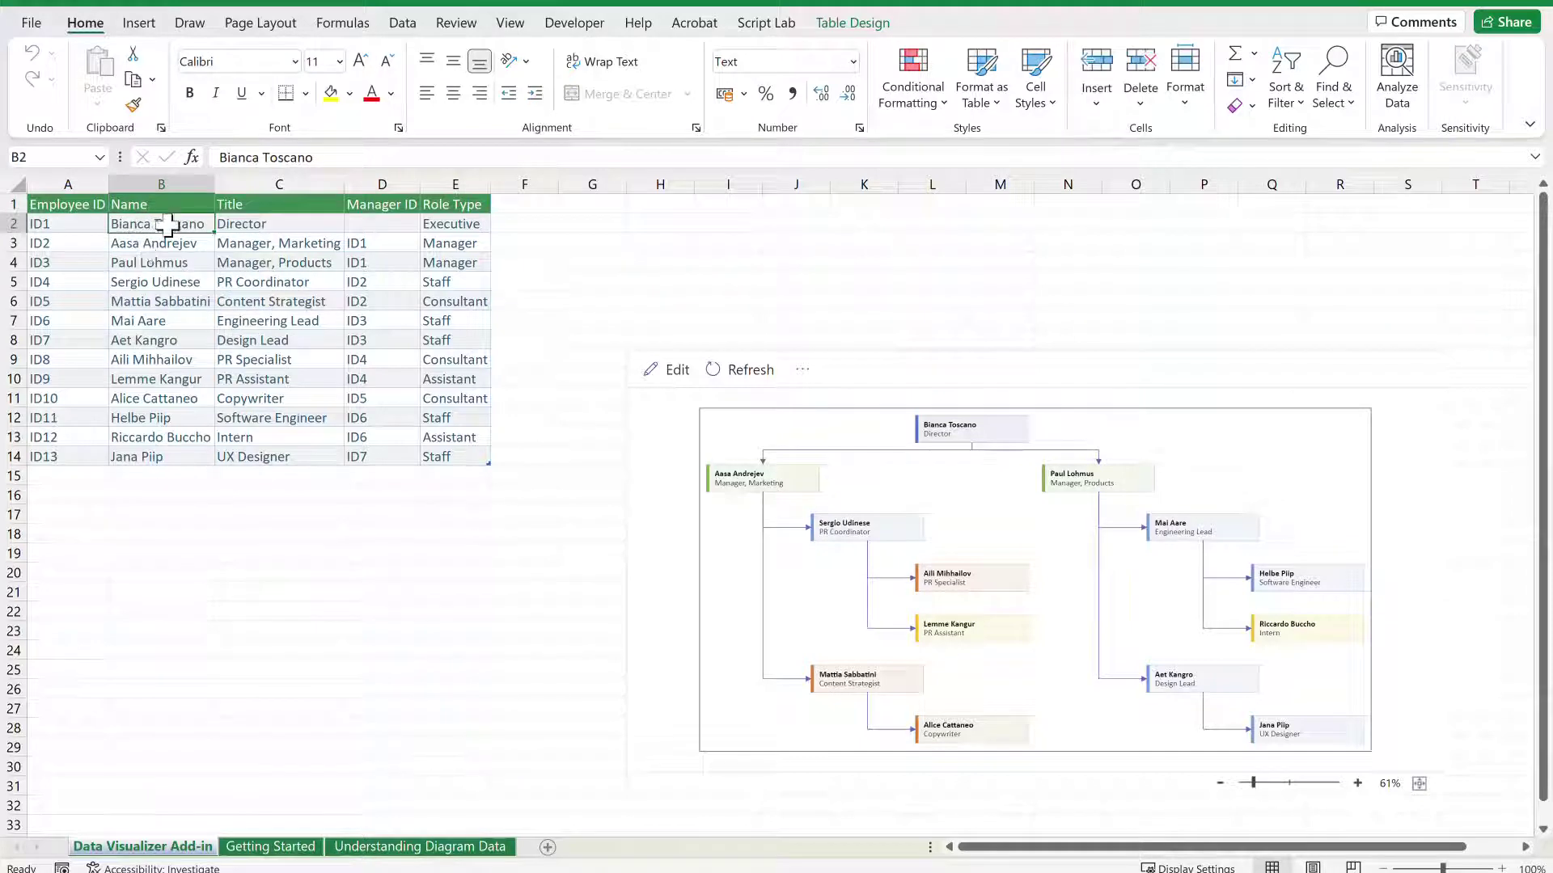
double_click(249, 158)
text(B)
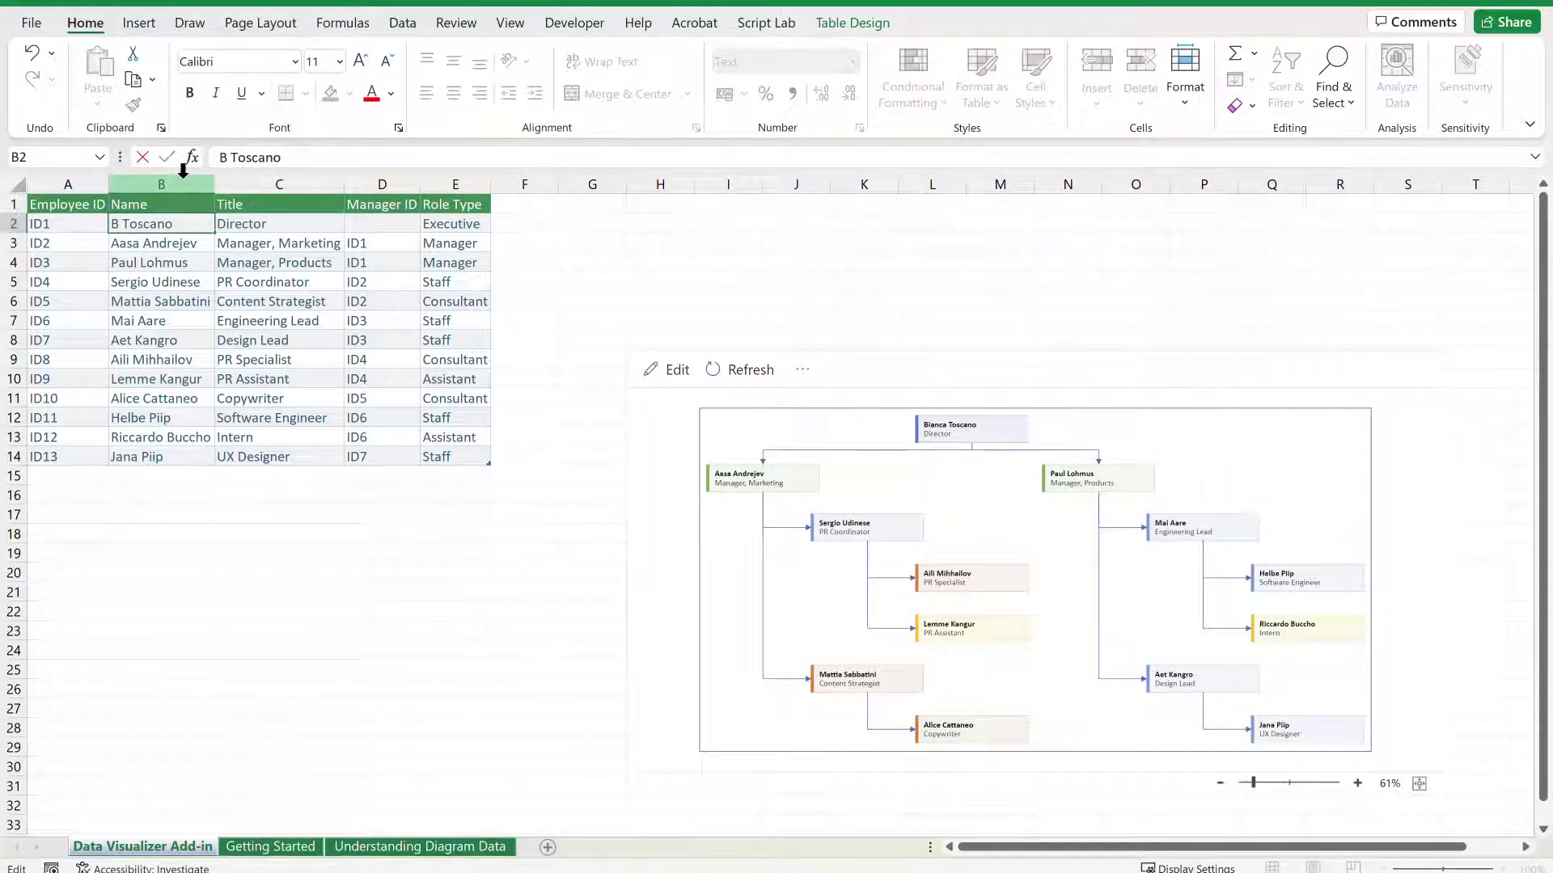
text(rian)
key(Return)
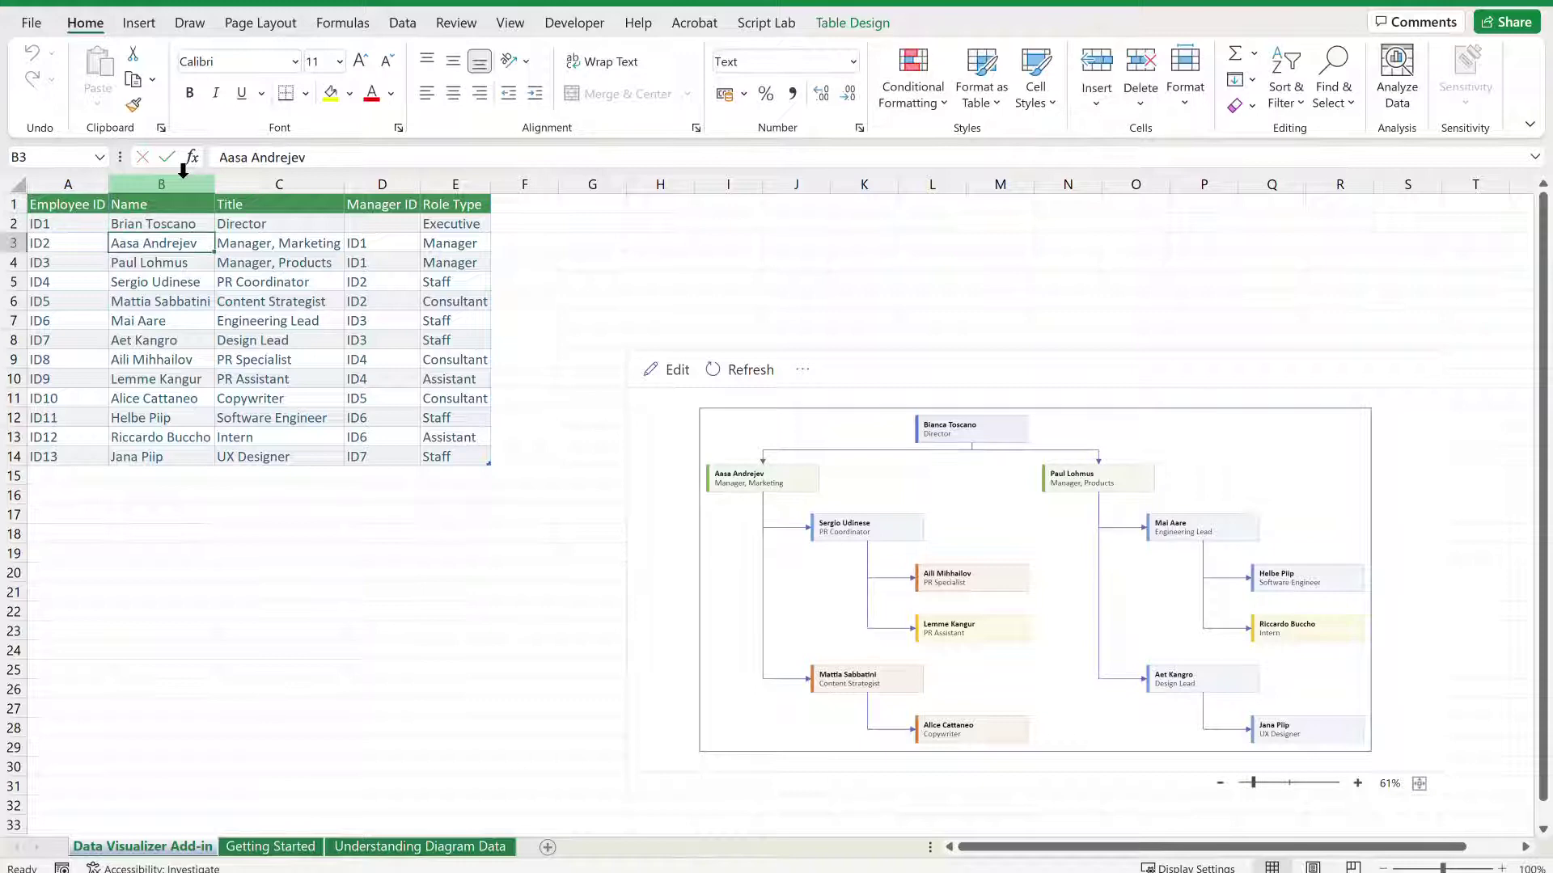
click(743, 370)
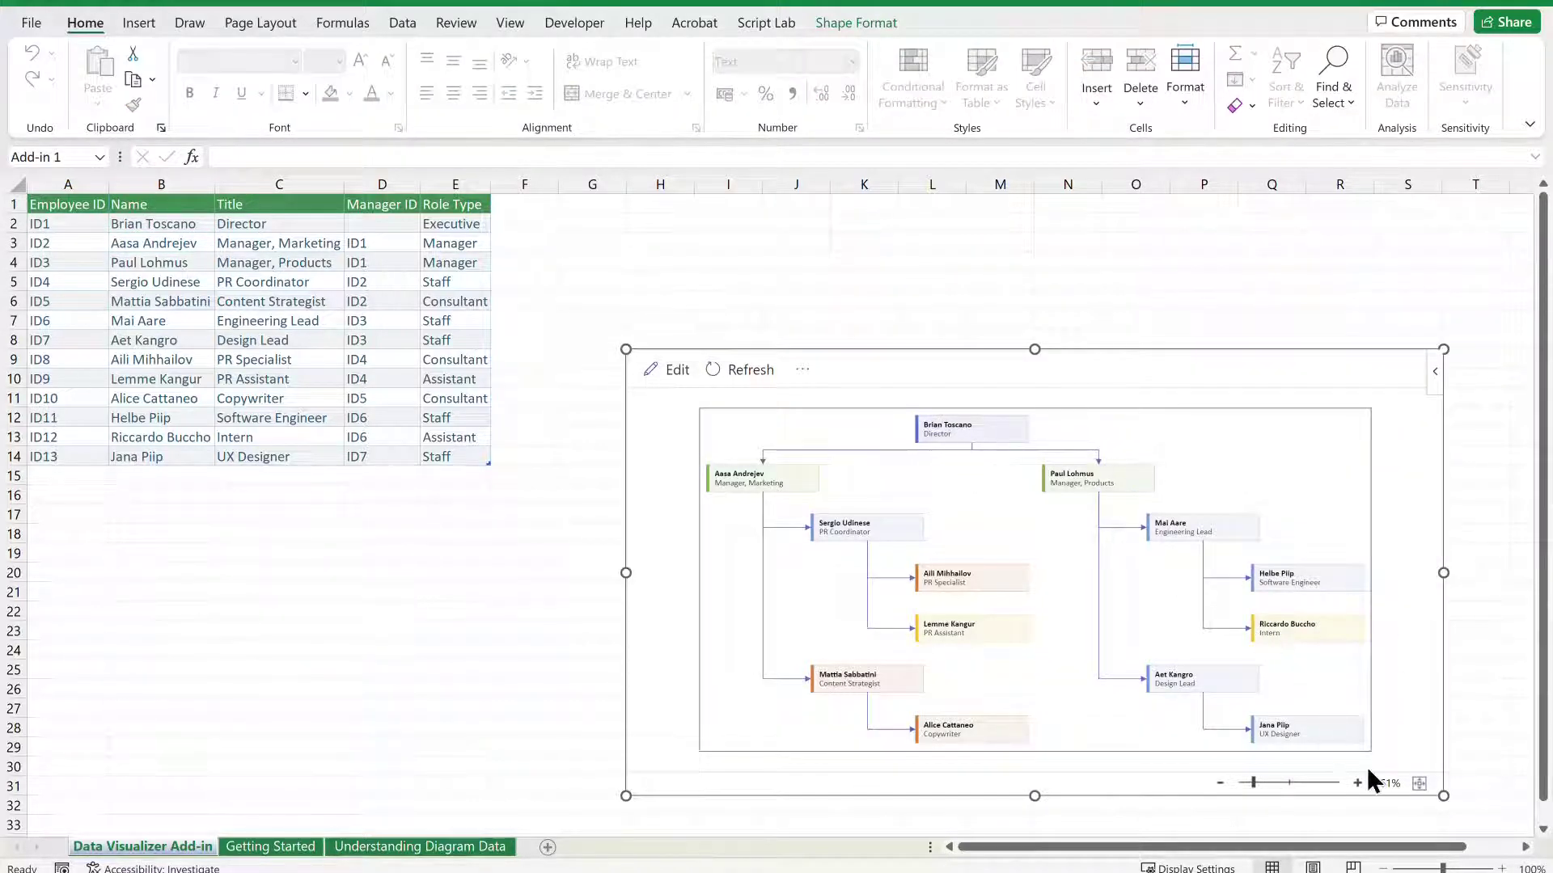
click(1358, 782)
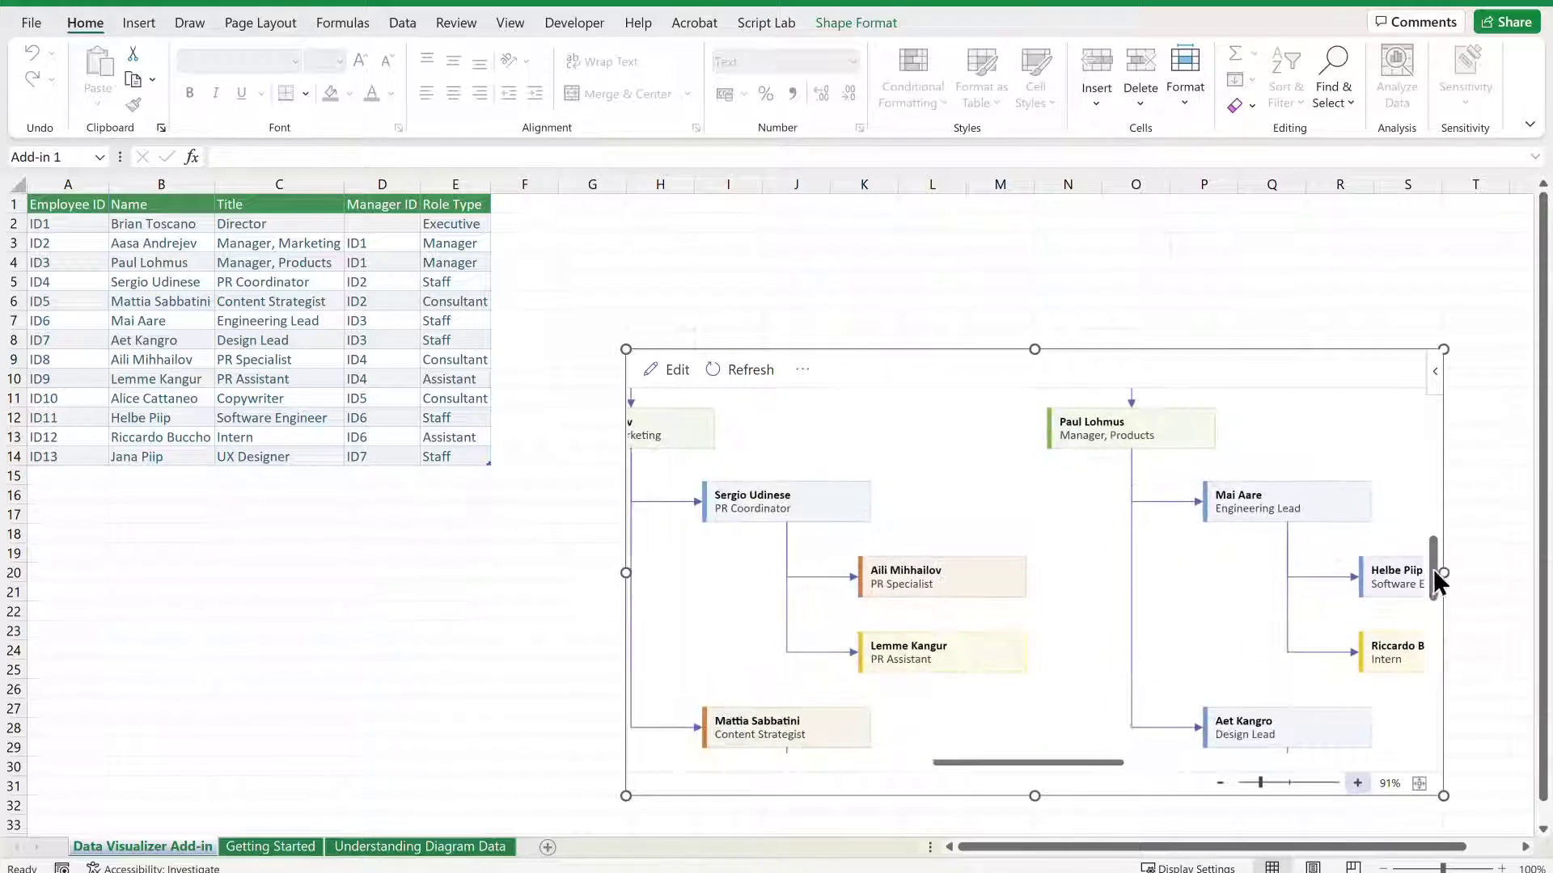
drag(1432, 569, 1435, 525)
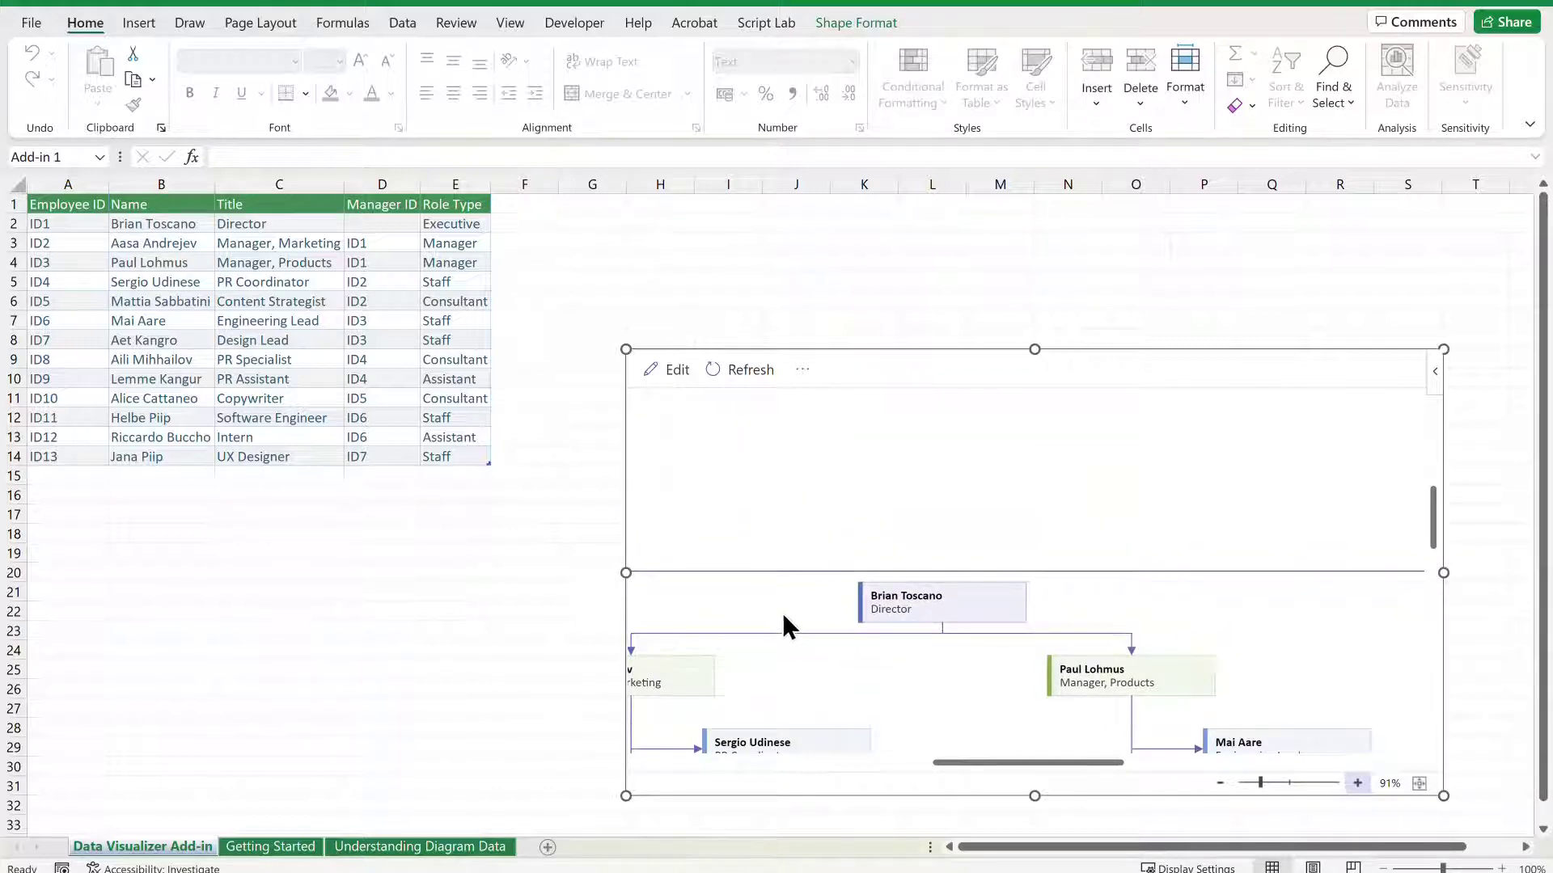
Step: Select the chart's source table, Table1, via the add-in options and show its Table Design settings
click(802, 369)
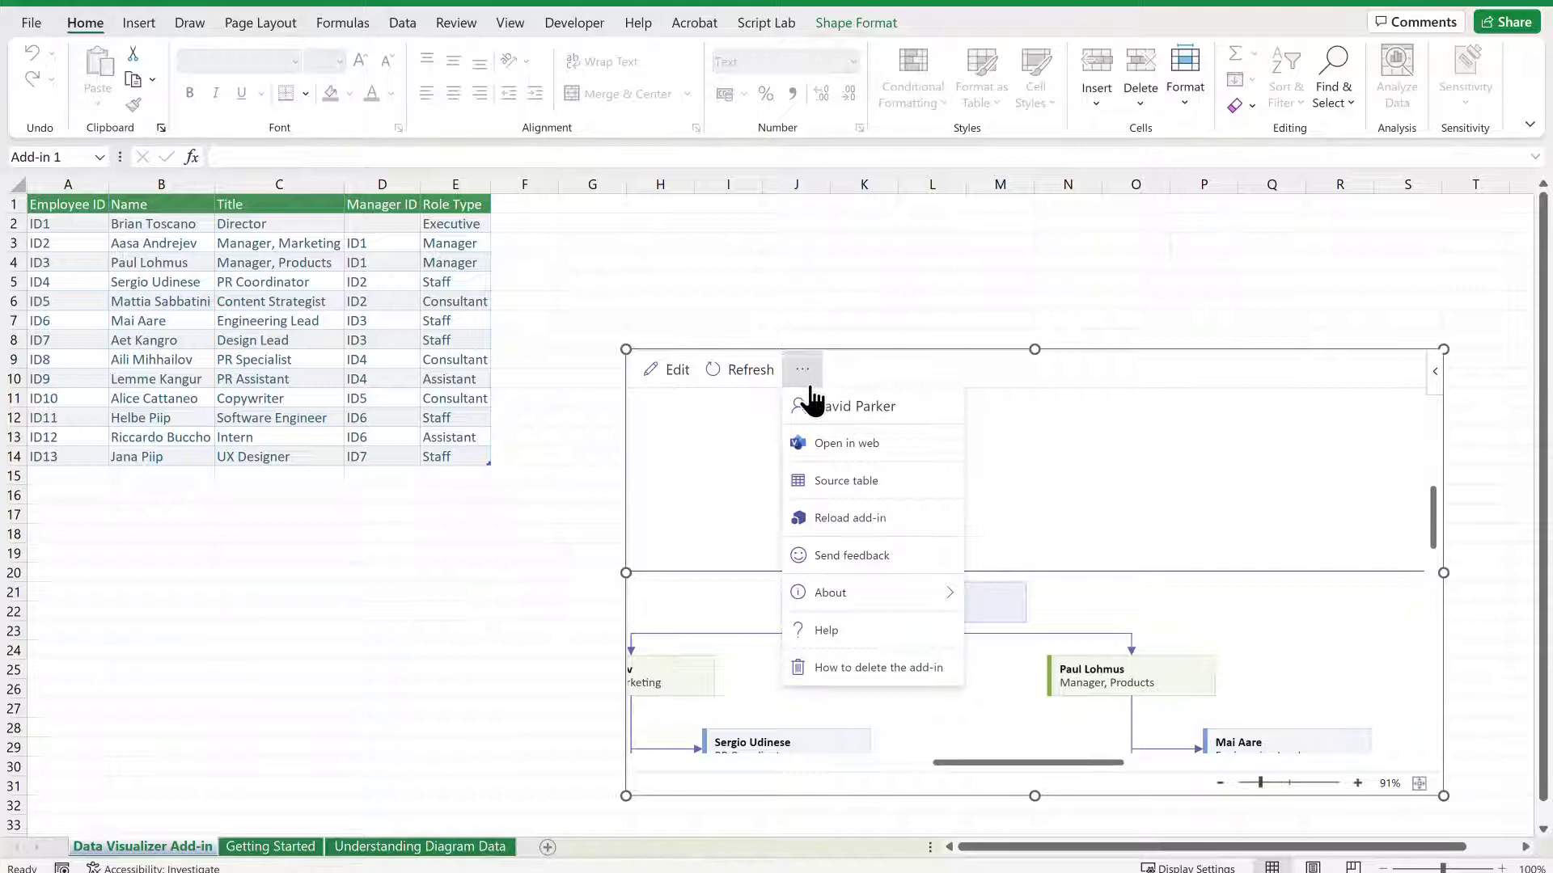
click(862, 482)
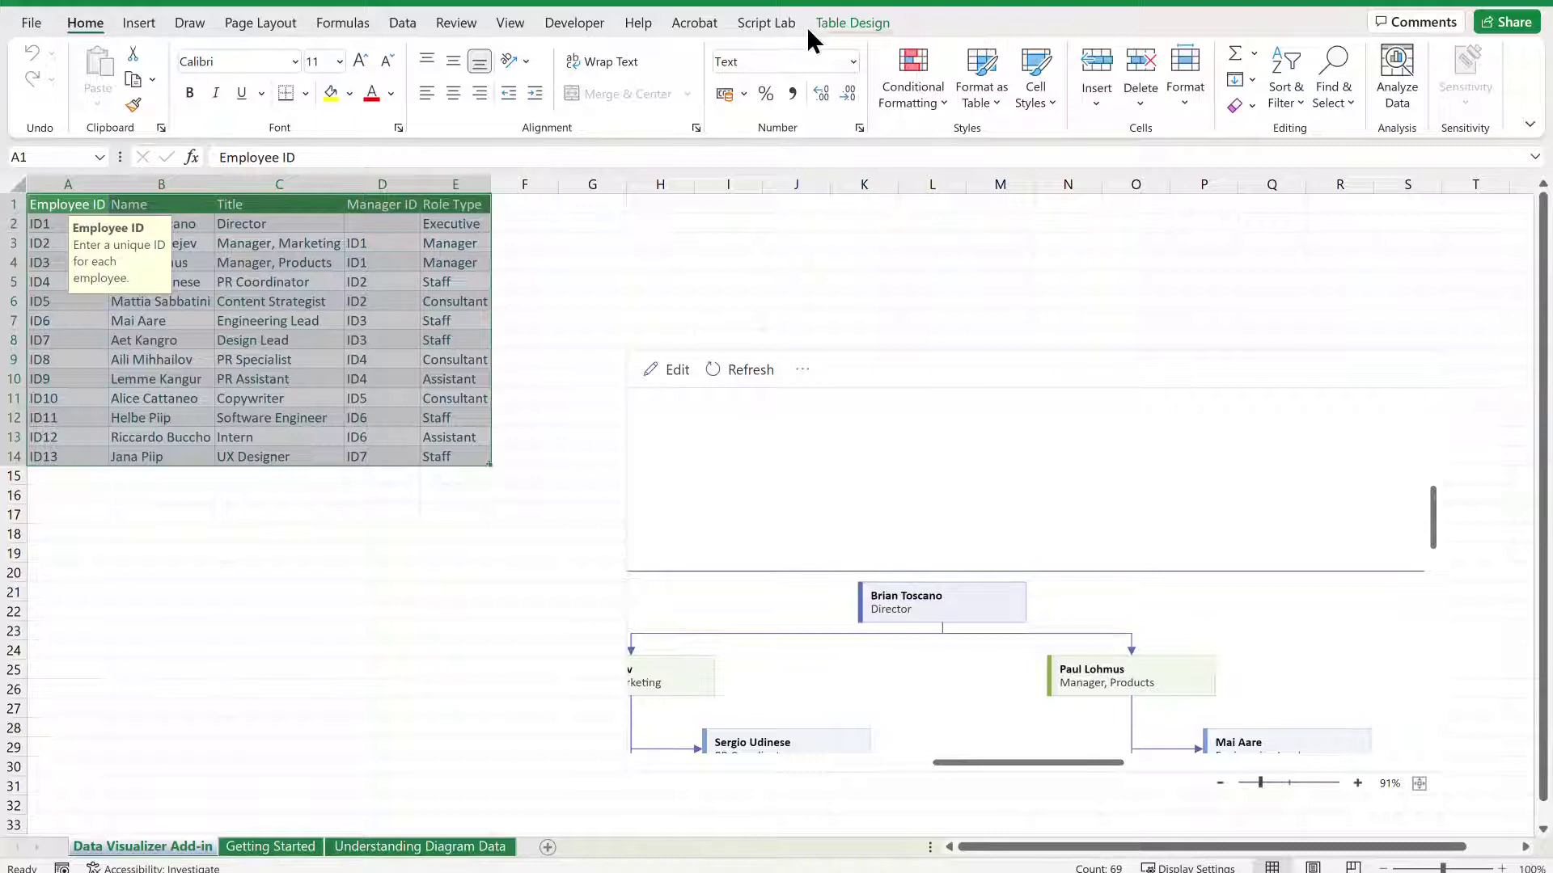
click(834, 23)
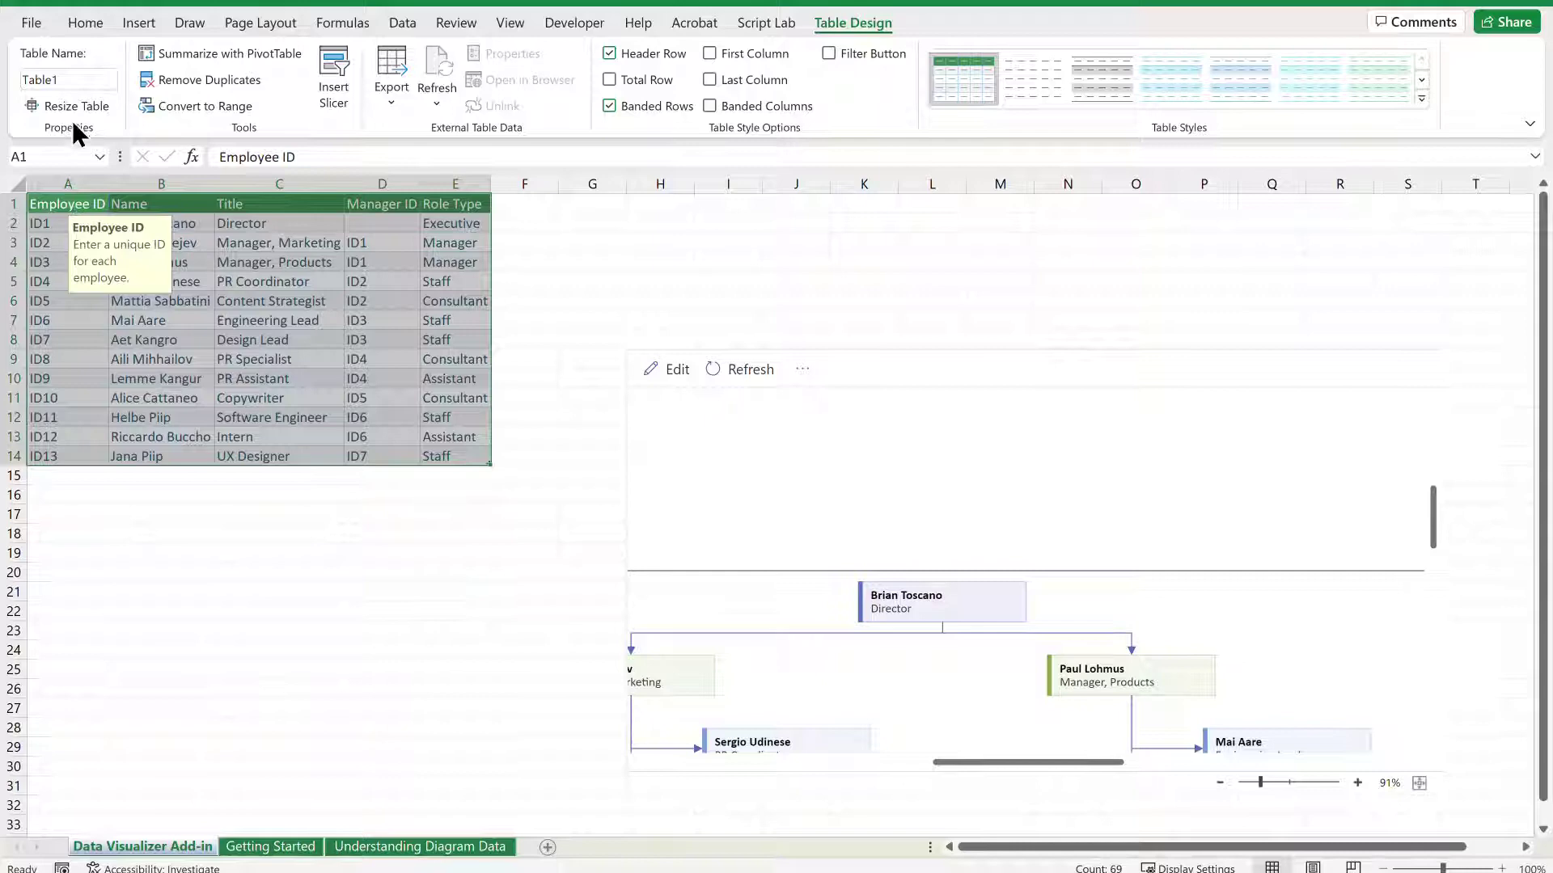
Step: Delete the sample table, move the org chart top-left, enlarge and fit it, and add Sheet1
right_click(62, 209)
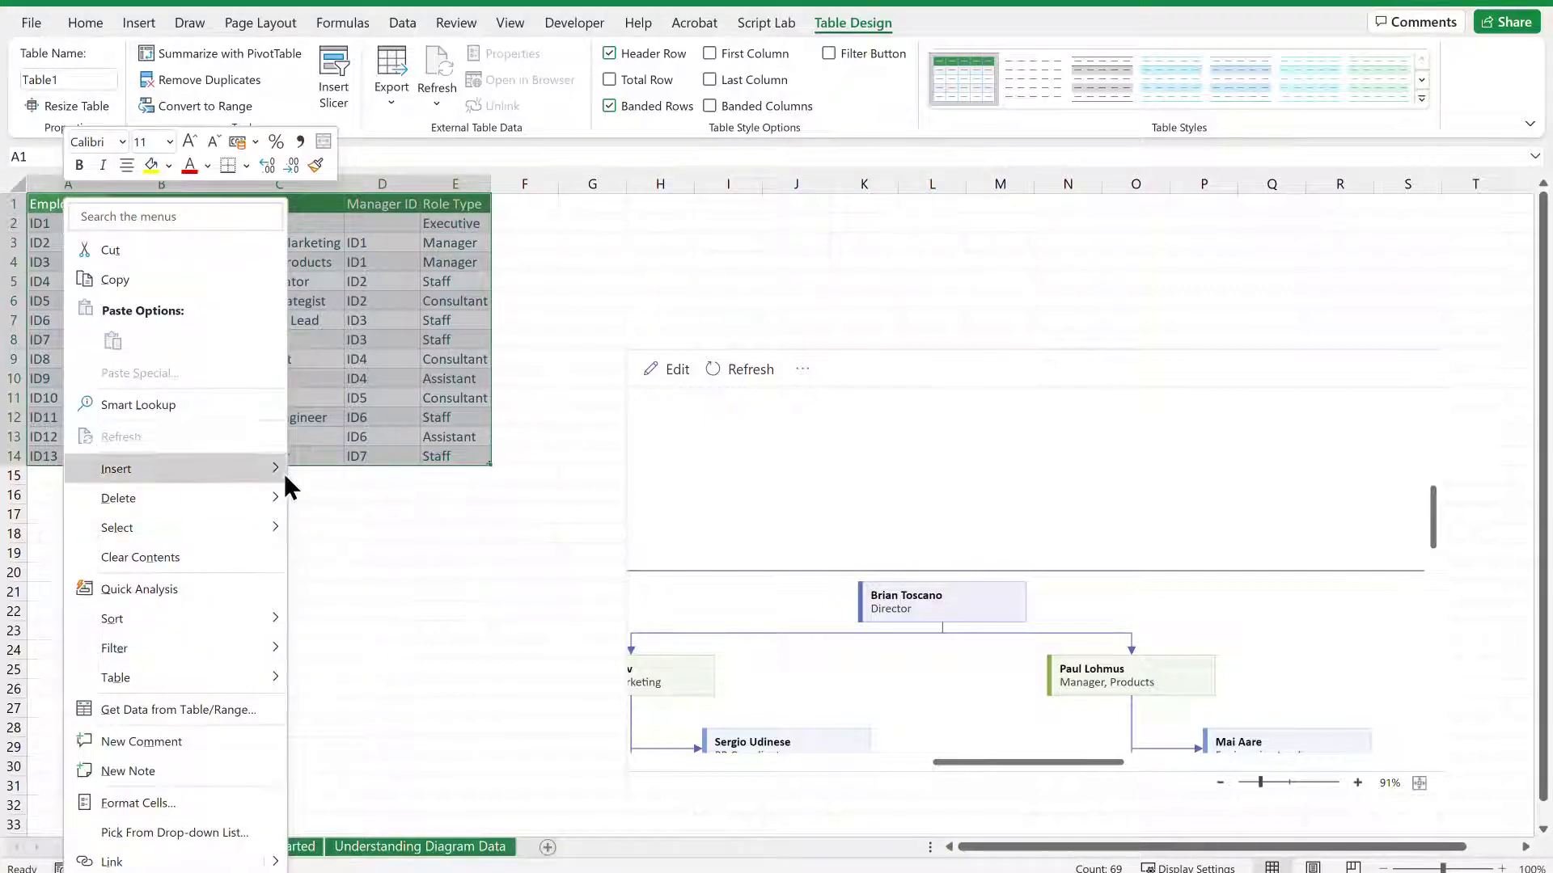
mouse_move(117, 497)
click(367, 498)
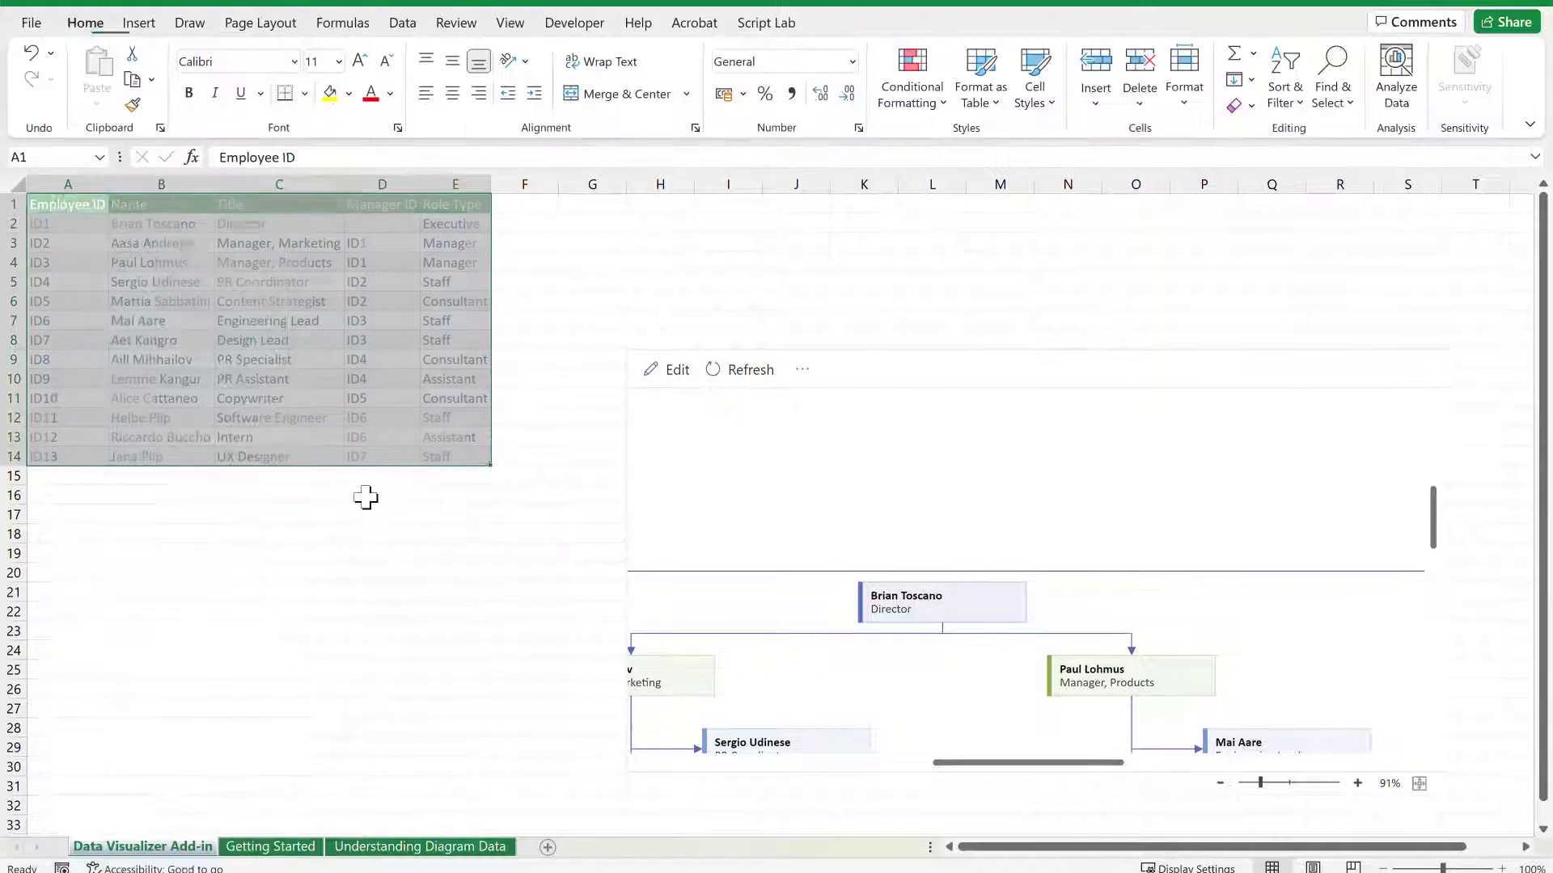
click(850, 371)
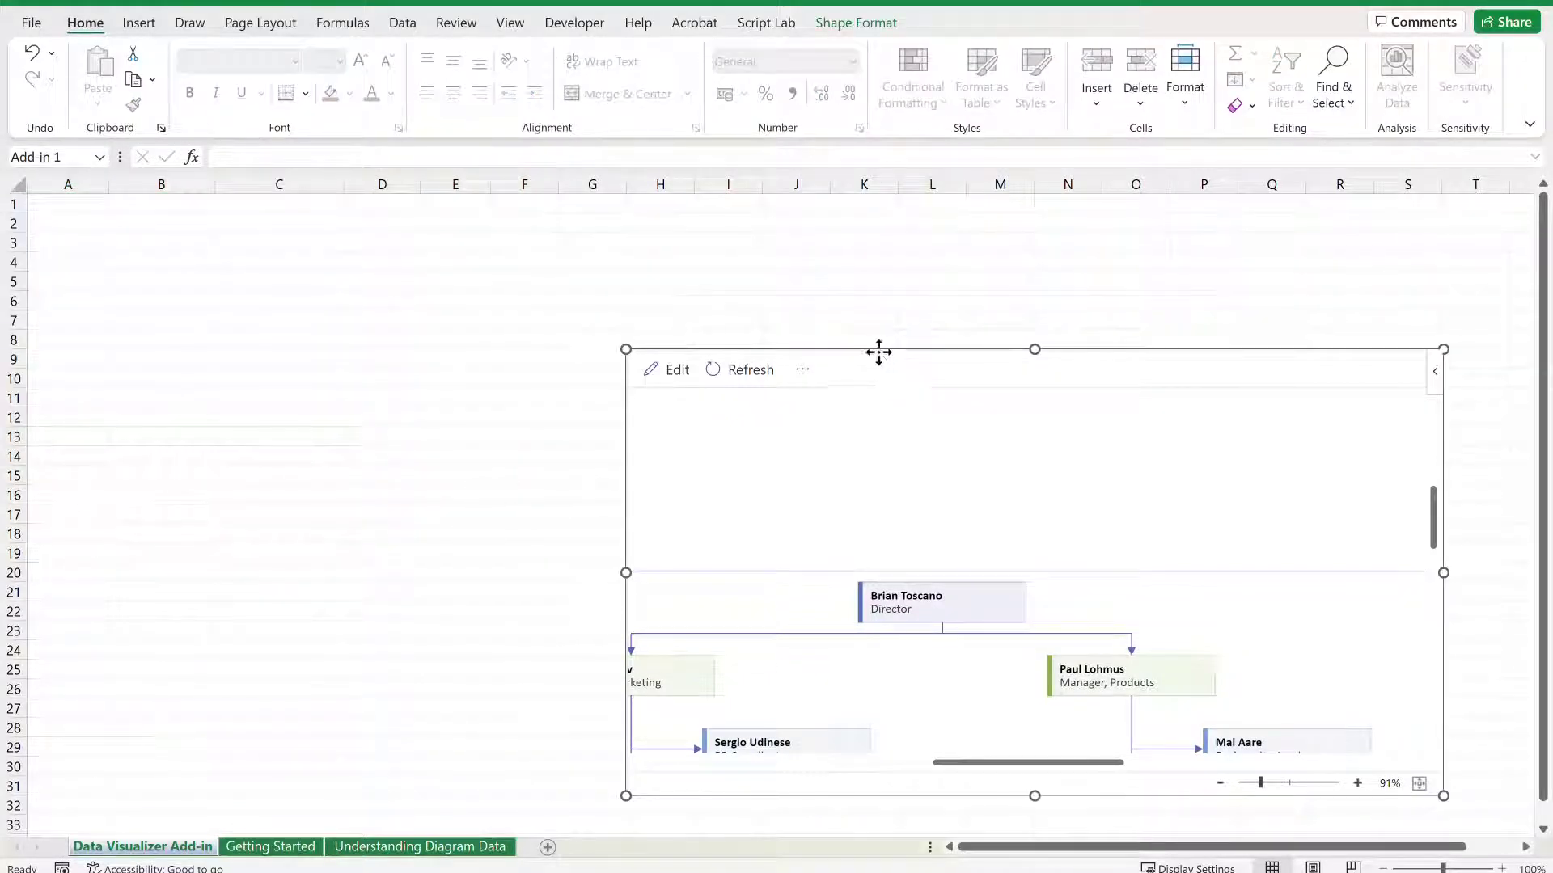
drag(883, 353, 370, 220)
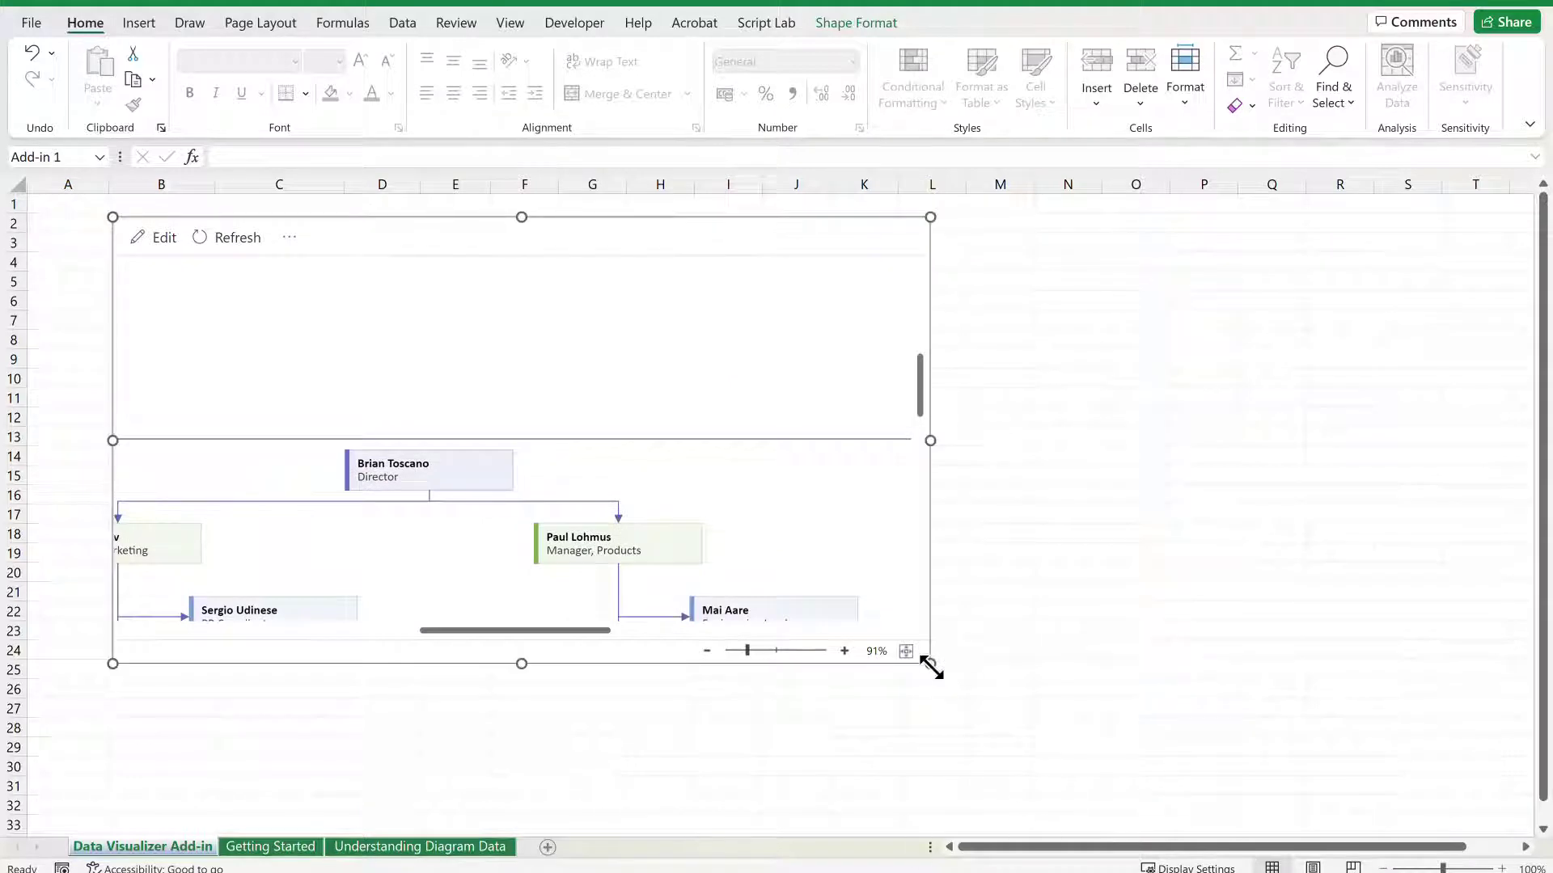
drag(930, 664, 1365, 808)
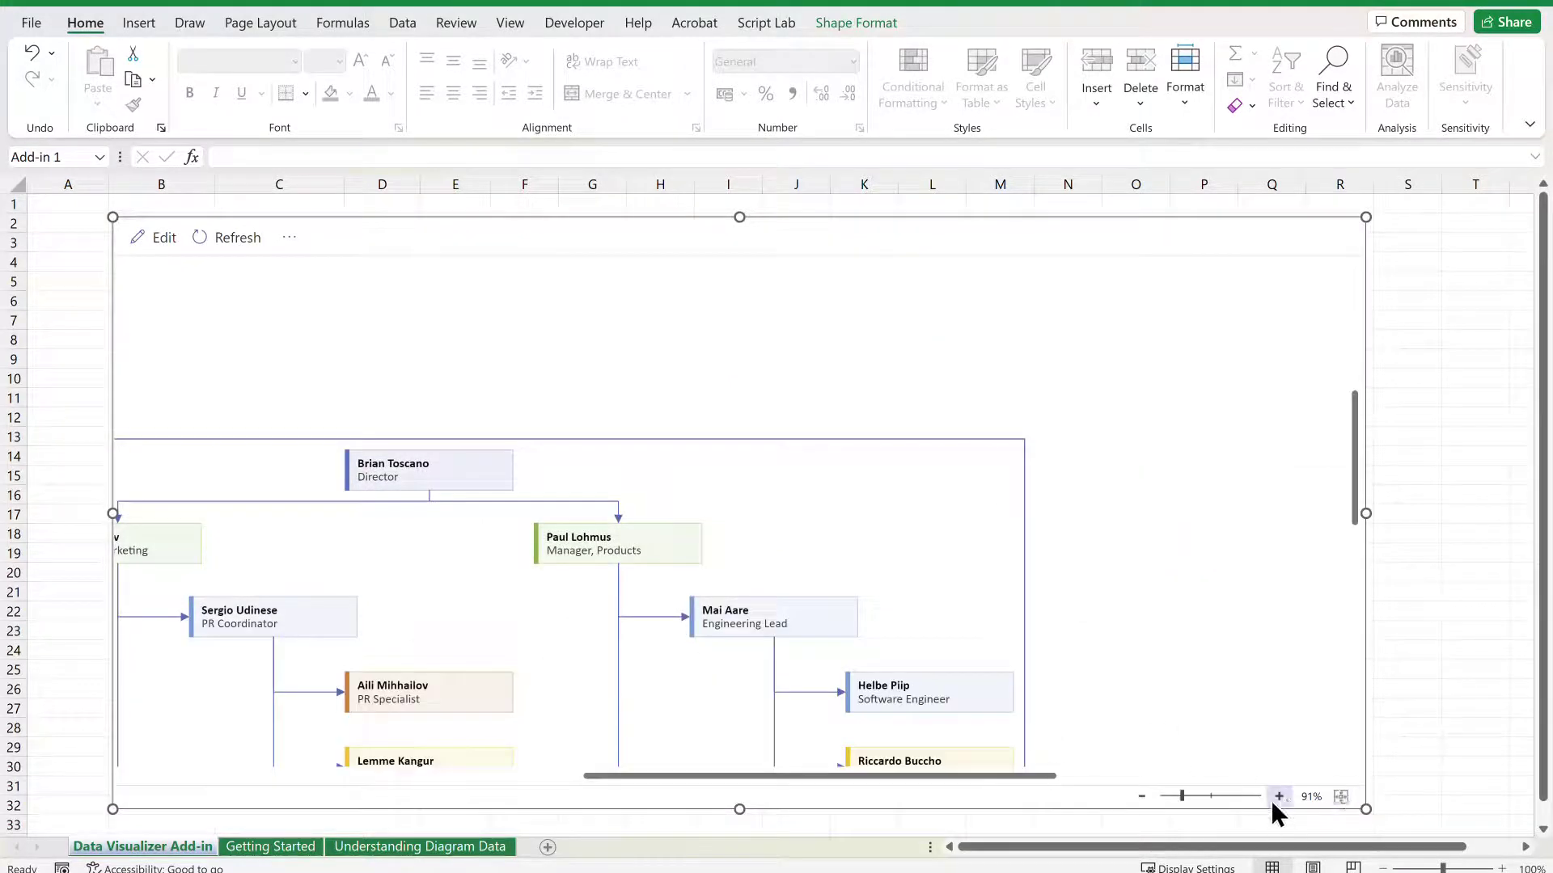
click(1340, 799)
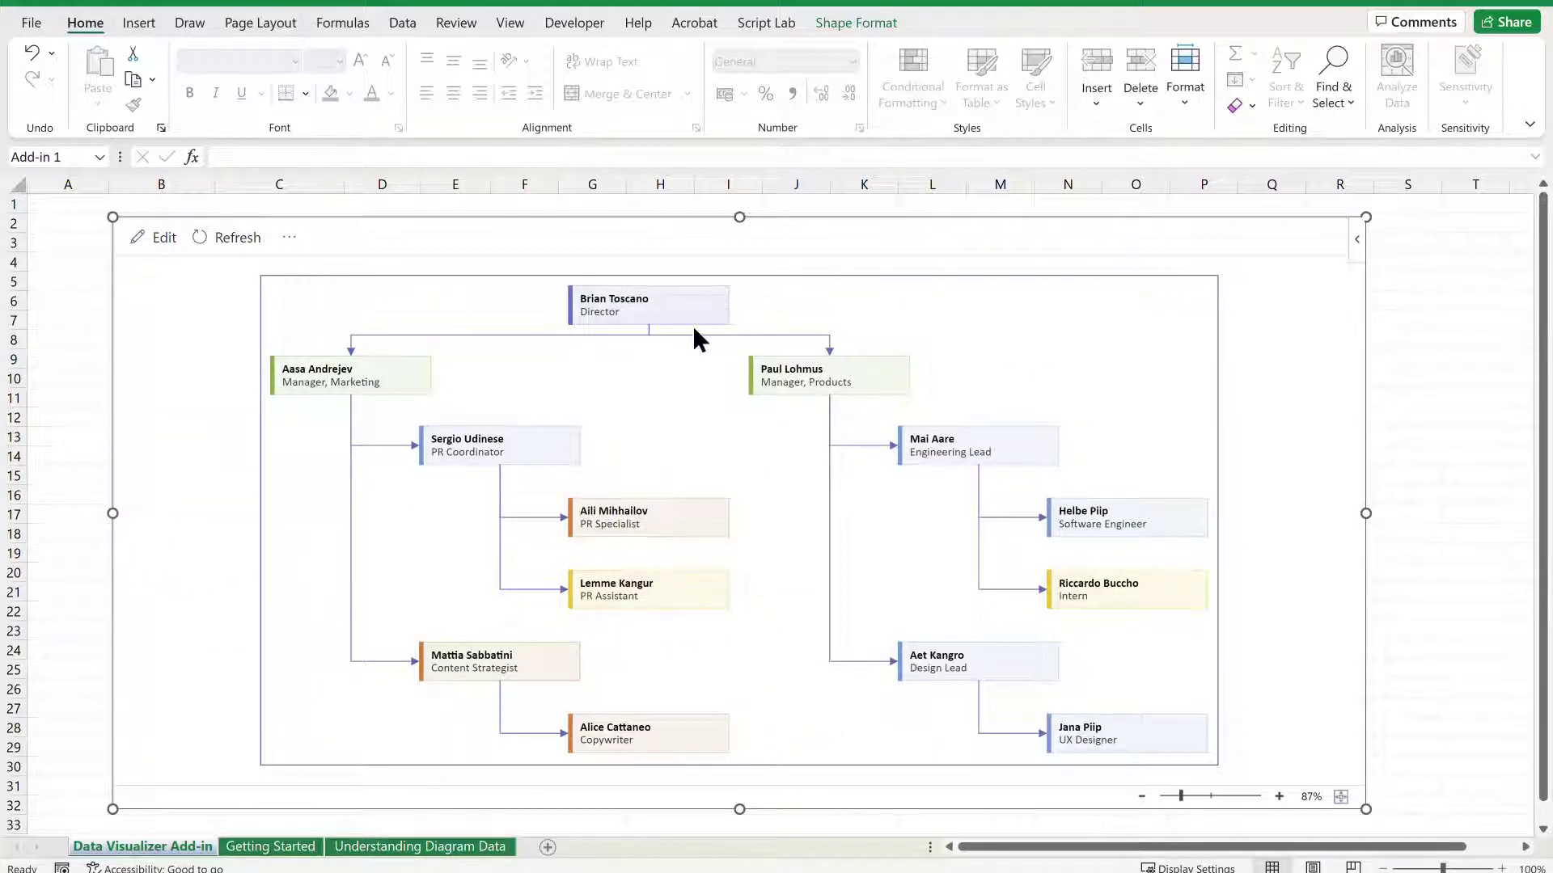
click(547, 846)
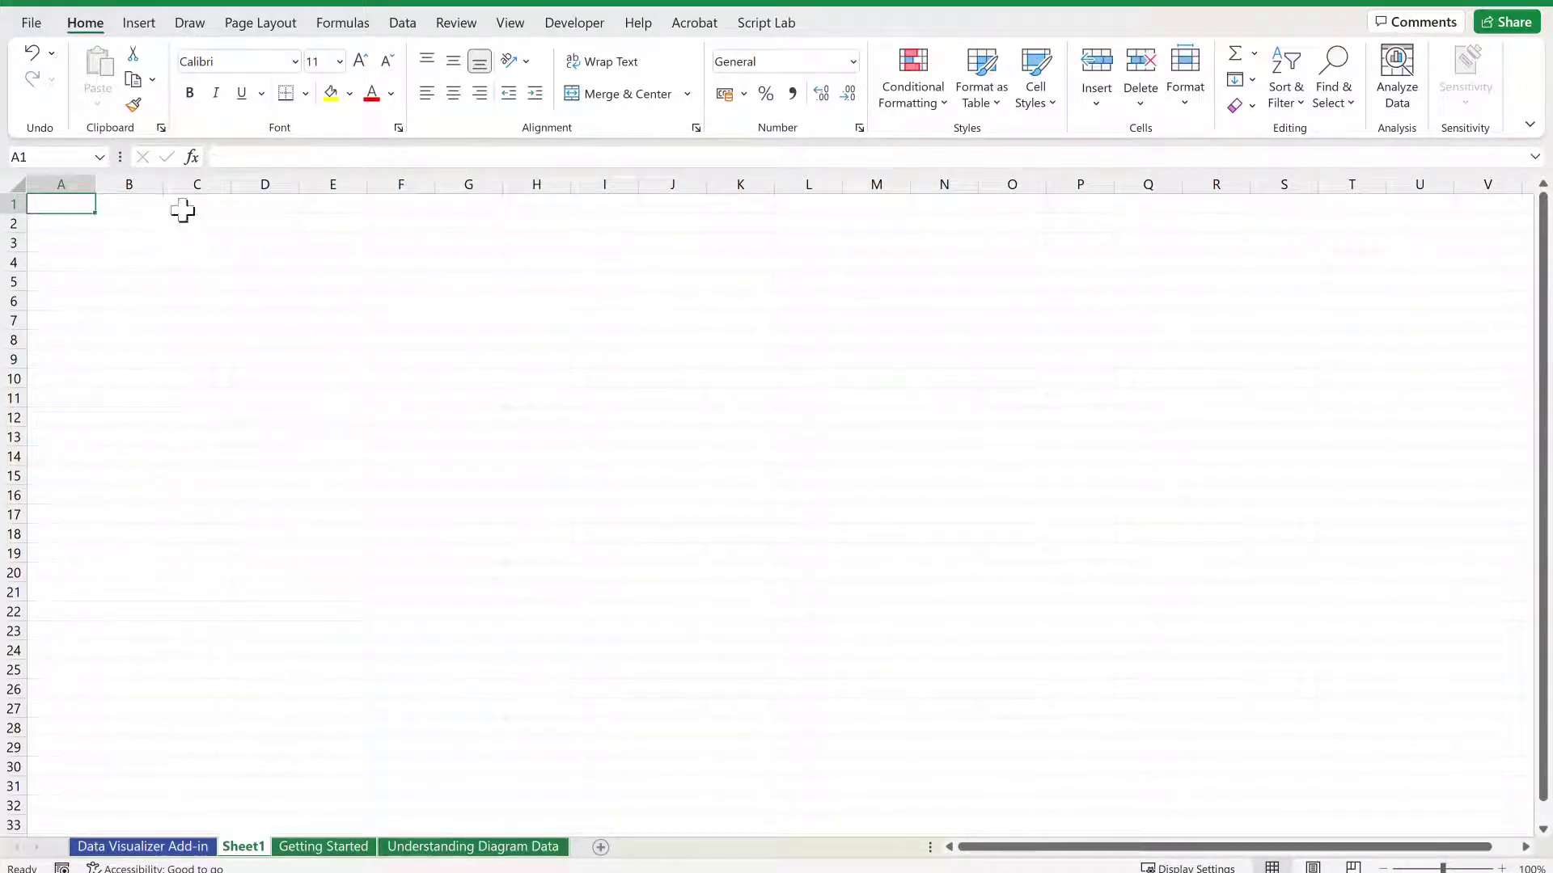
Step: Copy the employee table from the Detail sheet of Org Chart Data DV.xlsx and return to Sheet1
click(30, 23)
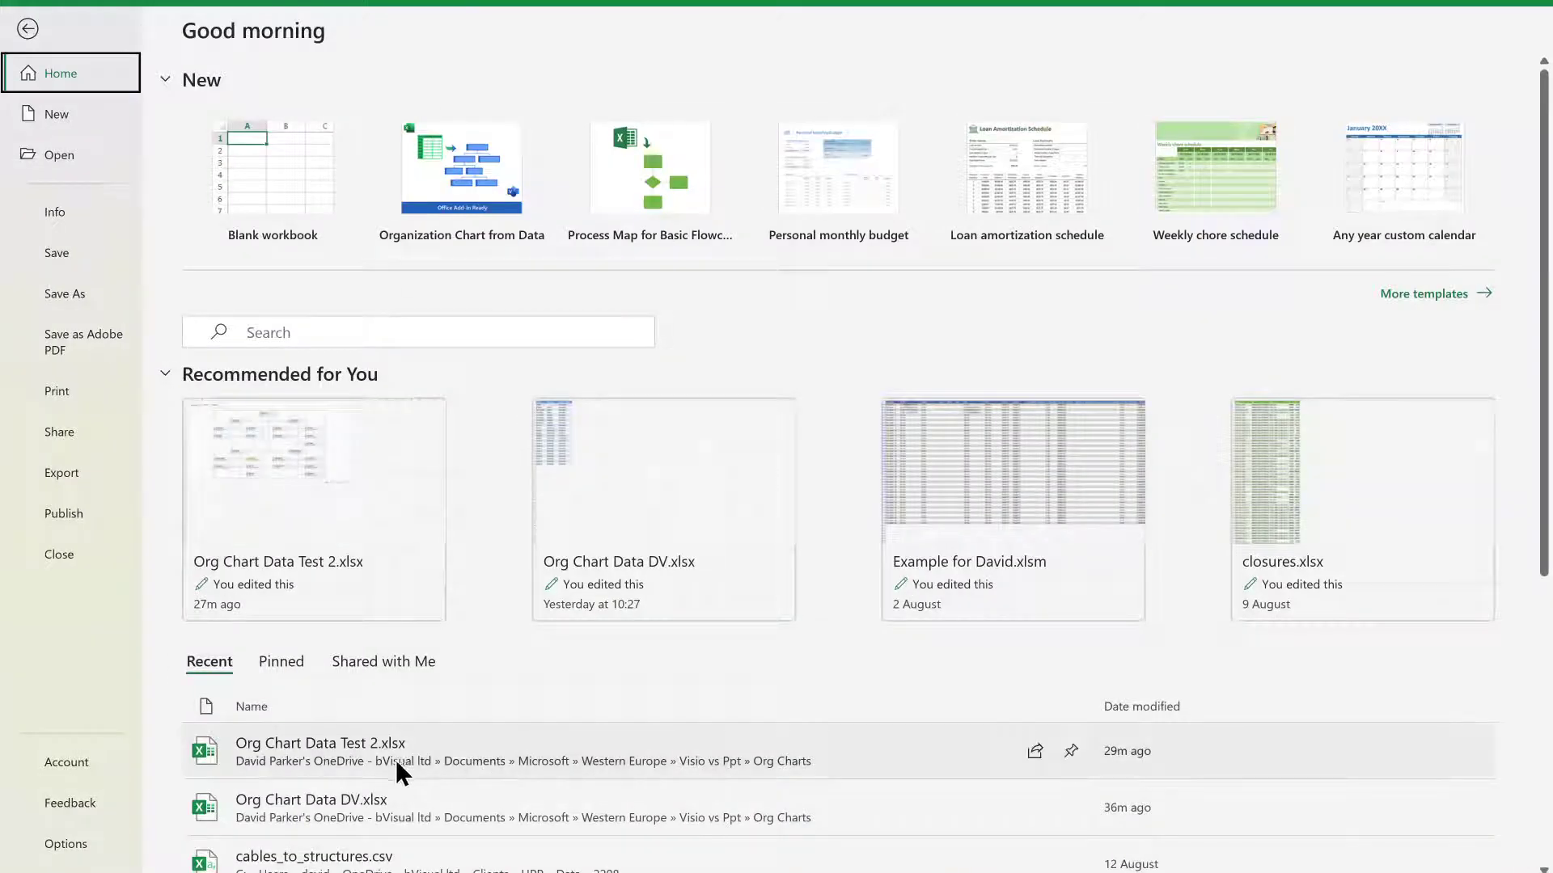
scroll(388, 832, down, 1)
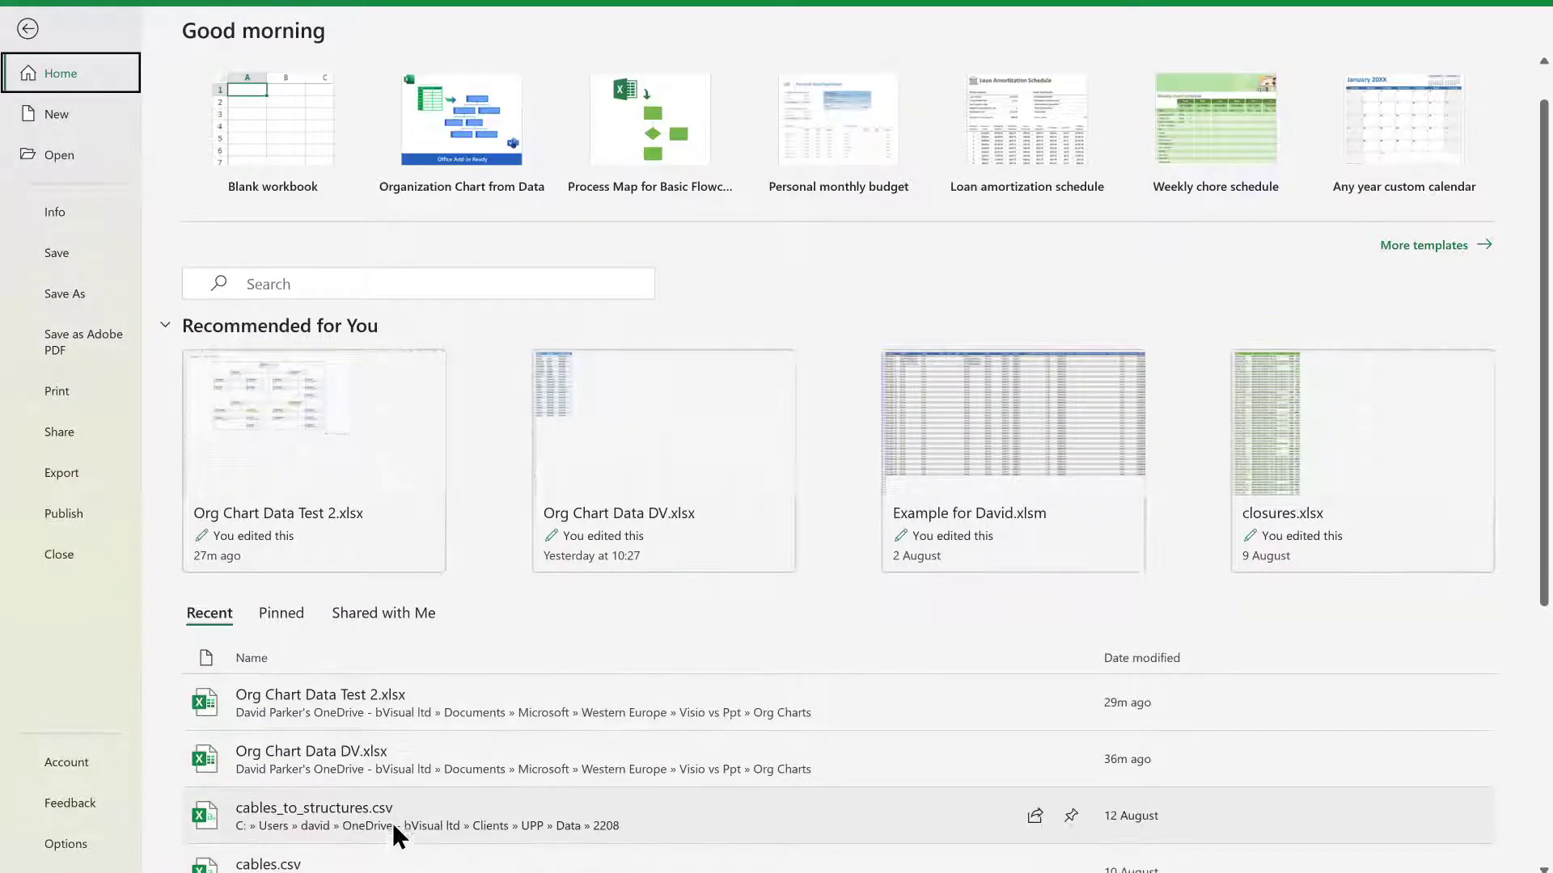
click(367, 761)
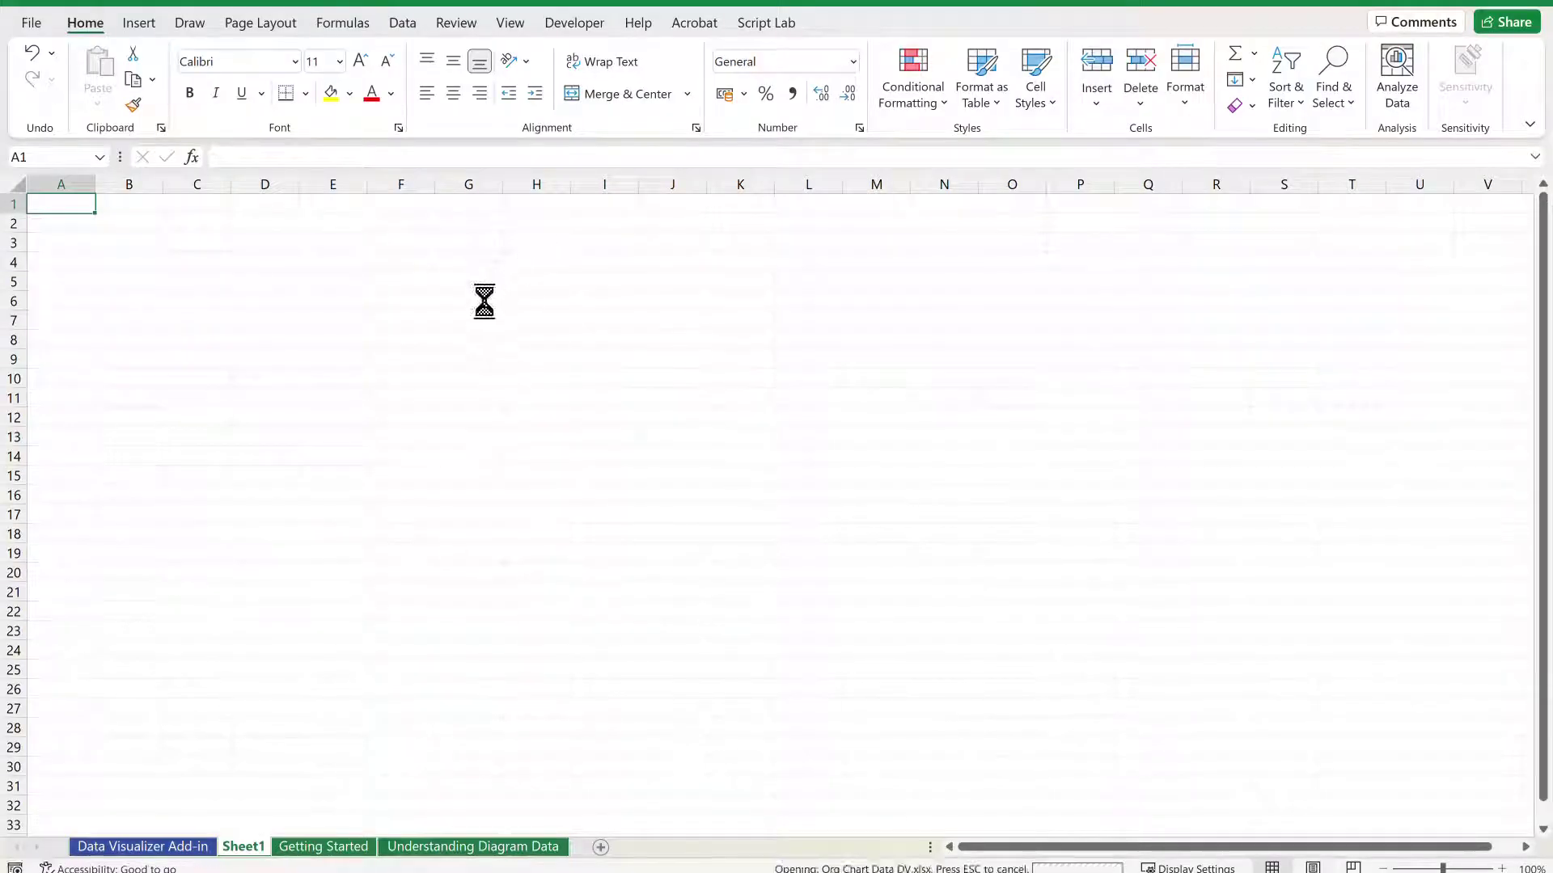
click(159, 846)
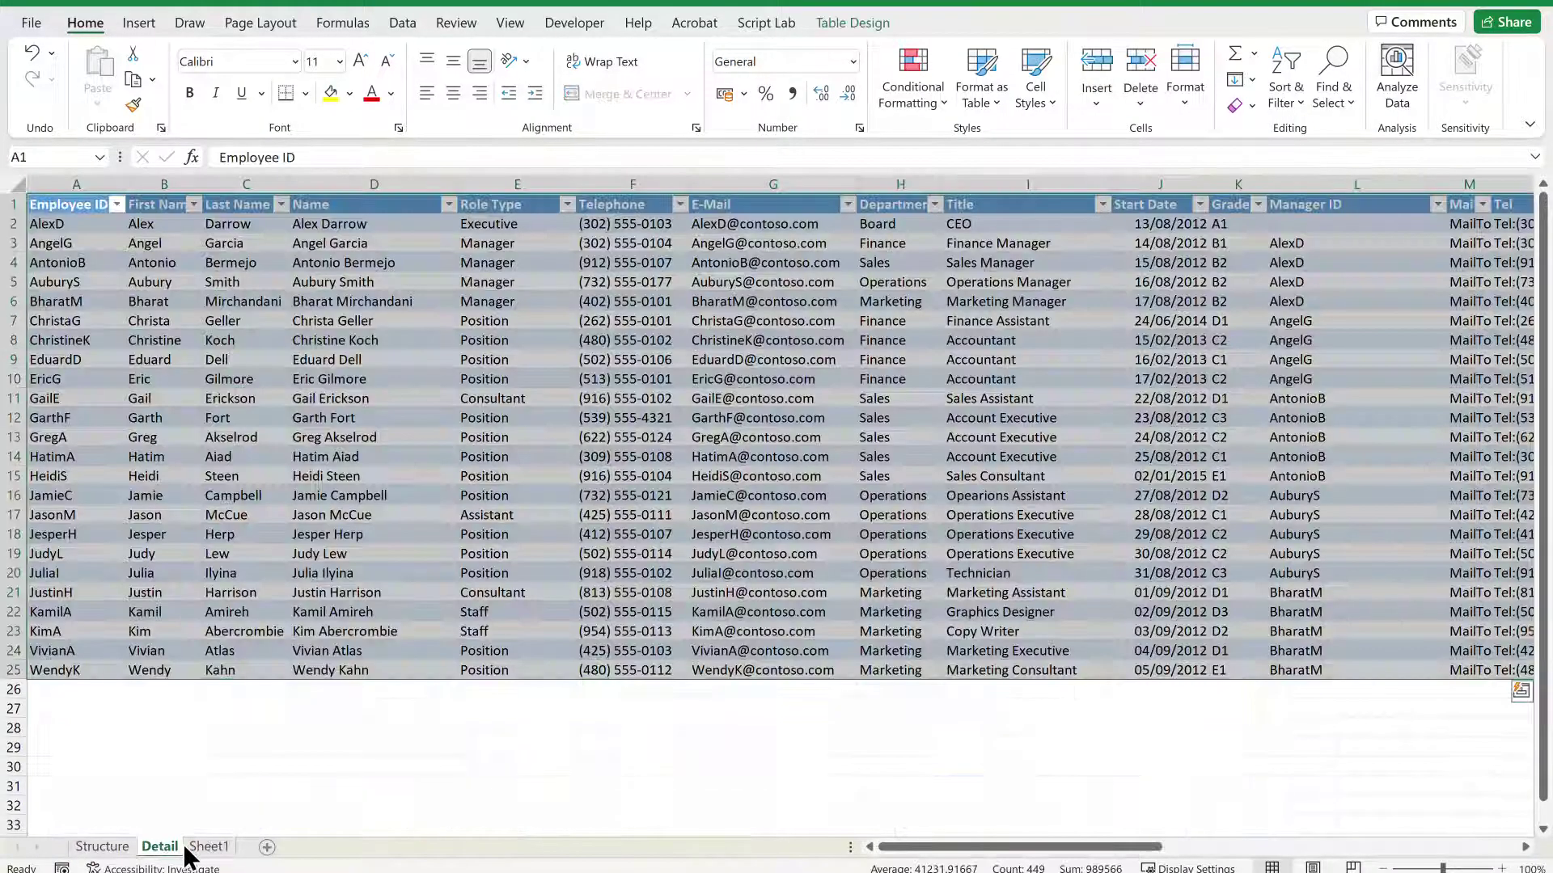
right_click(71, 208)
click(122, 246)
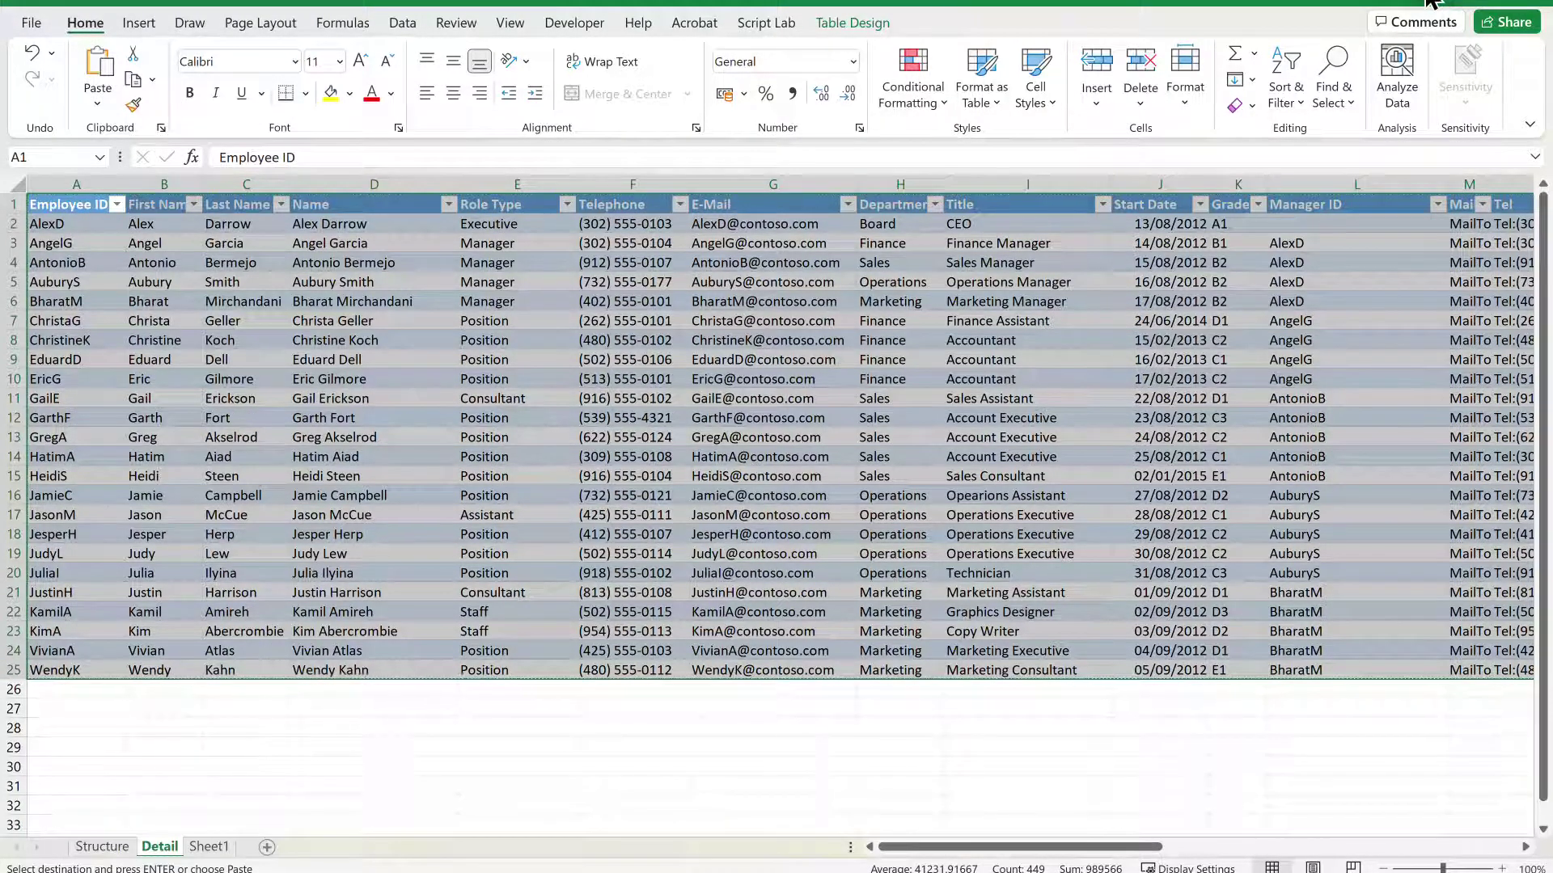
key(ctrl+Tab)
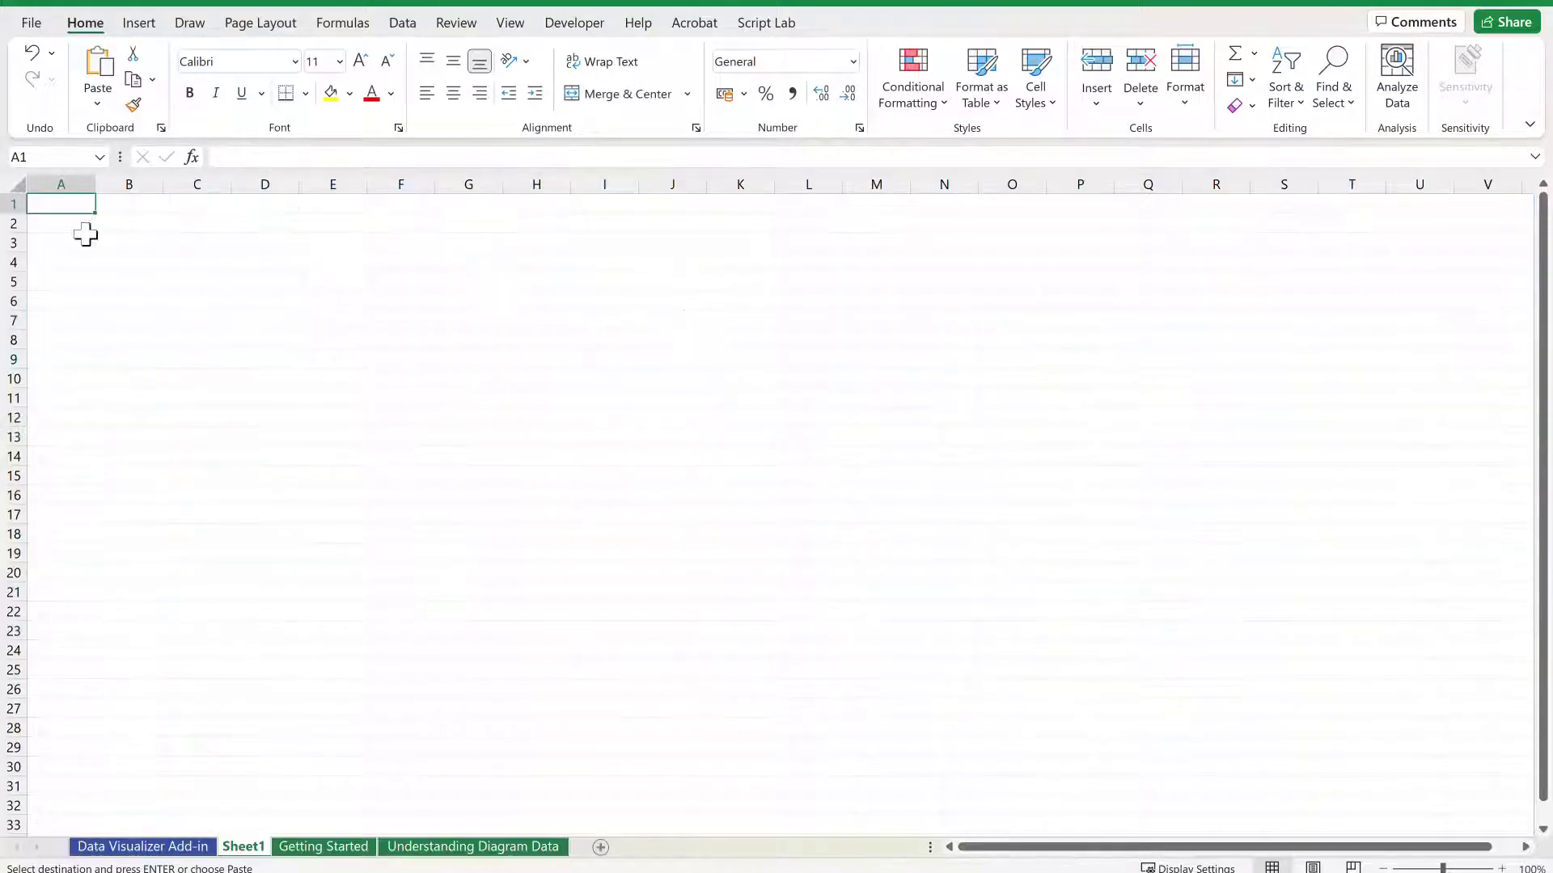
Step: Paste the employee table at A1, name it Table1, and autofit the Web column
right_click(86, 209)
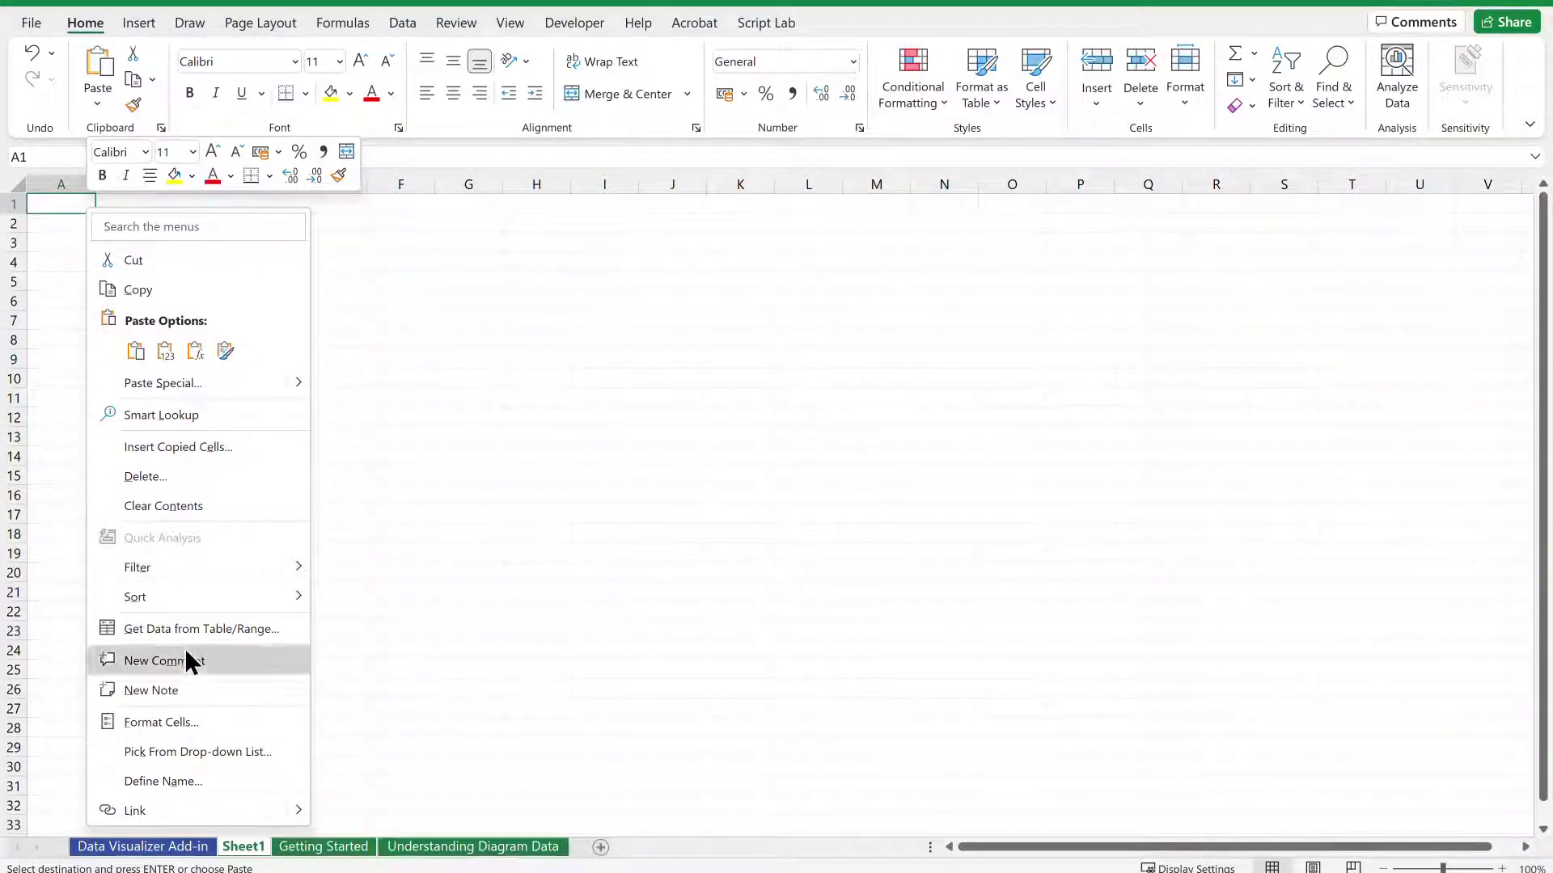
click(132, 353)
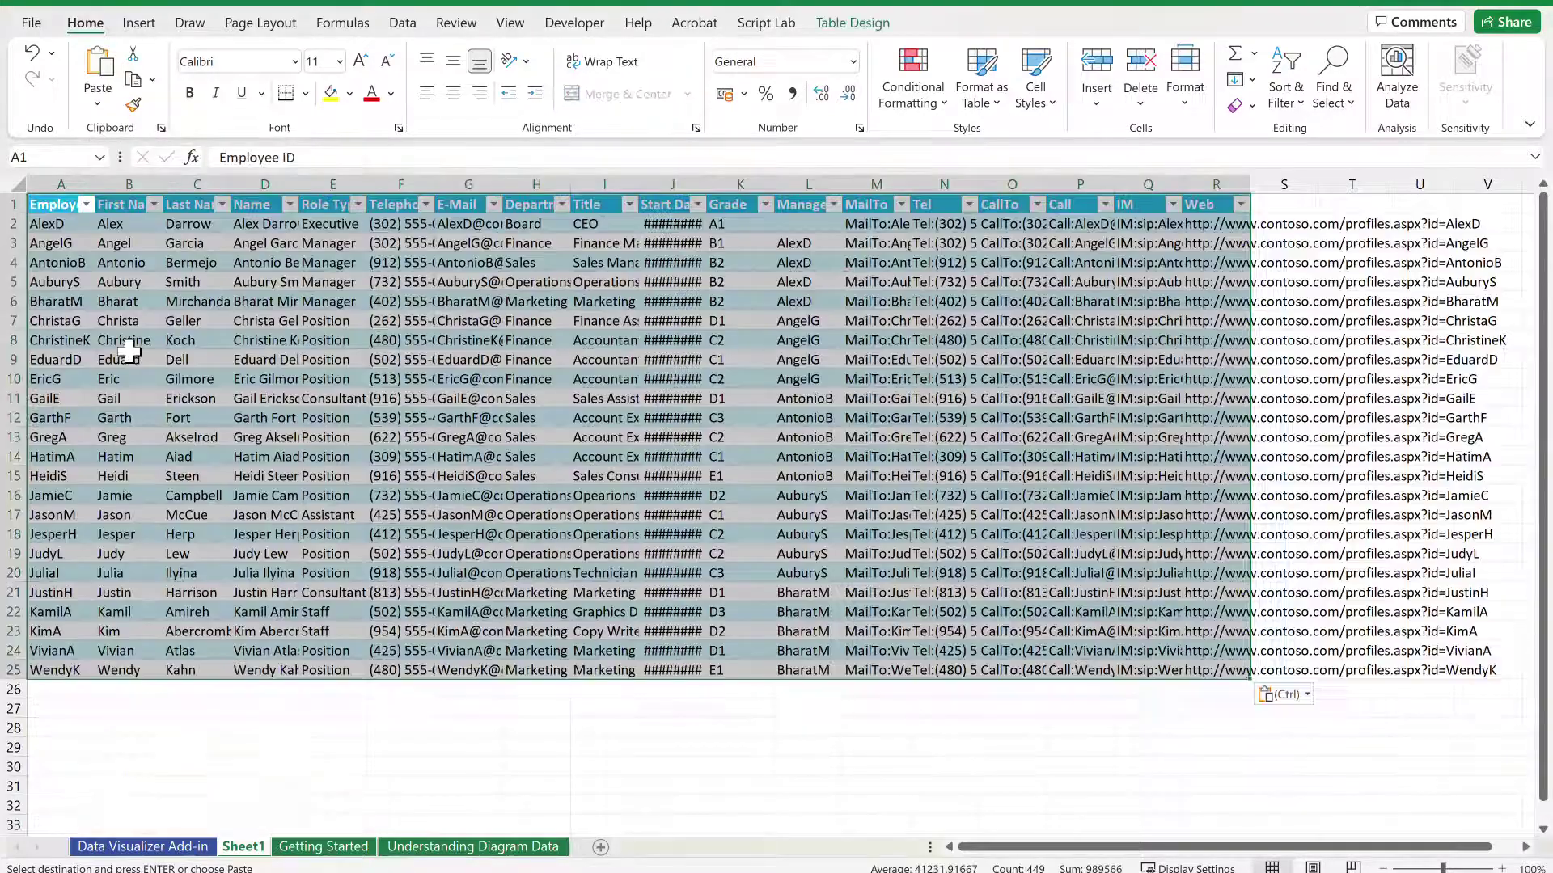
click(853, 24)
click(75, 79)
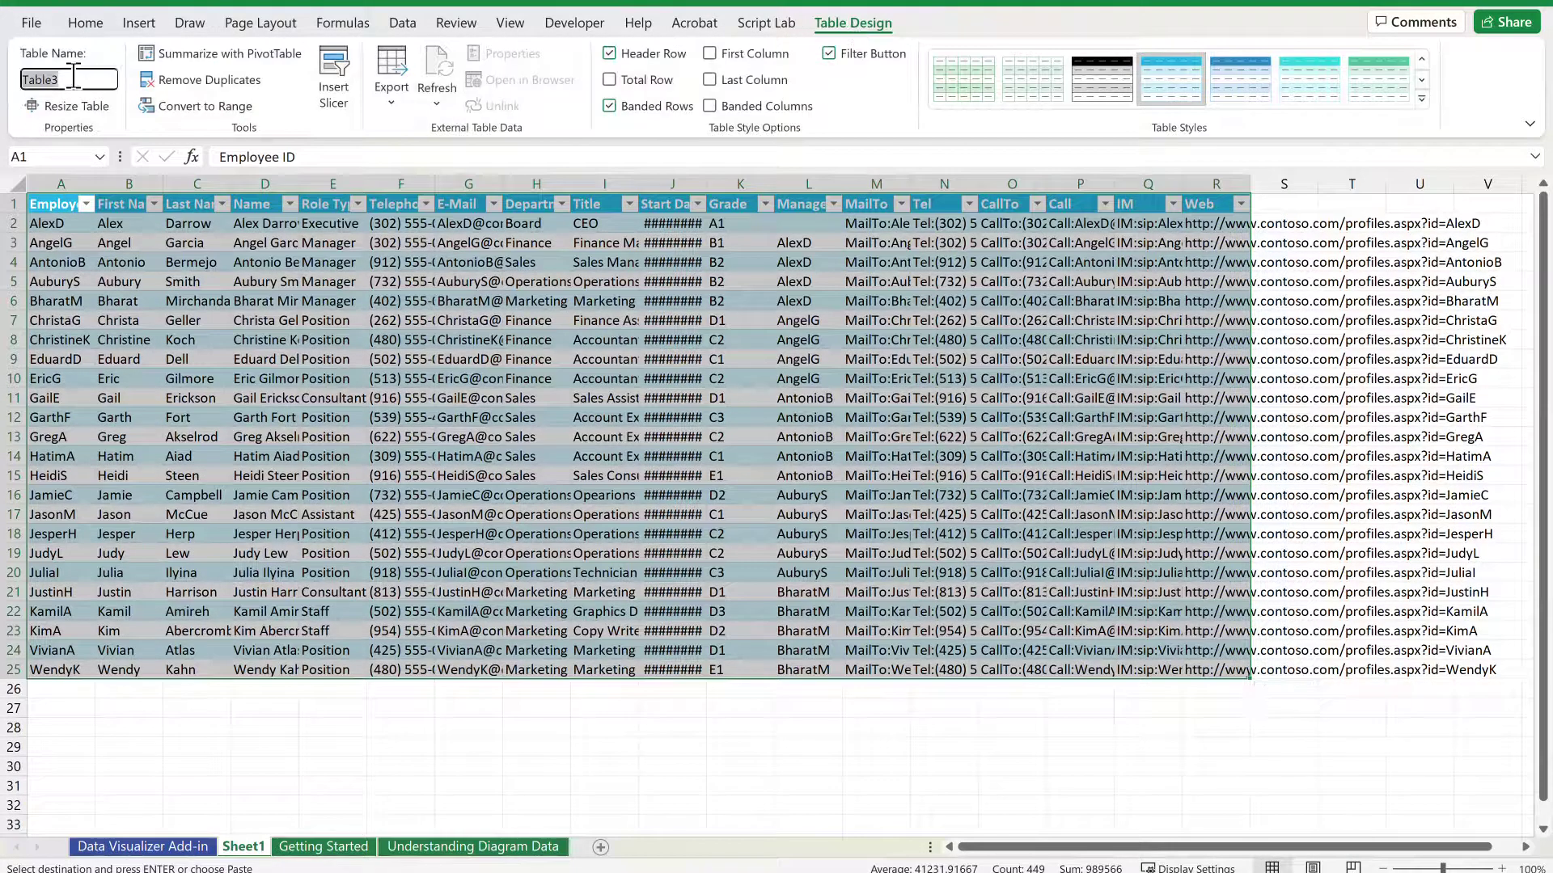
key(BackSpace)
text(1)
key(Return)
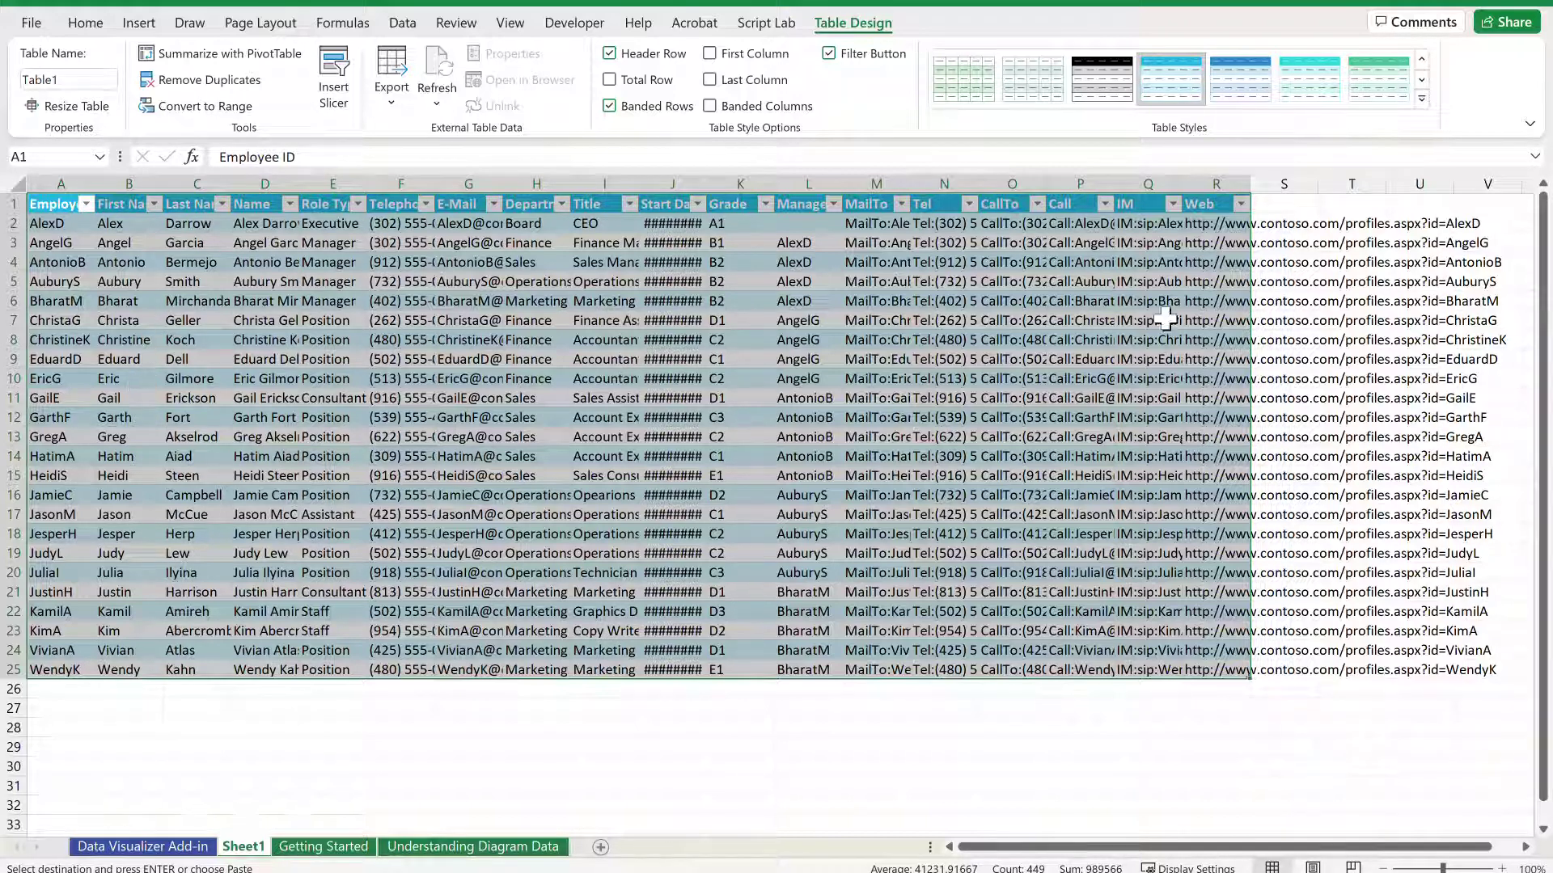
double_click(1251, 183)
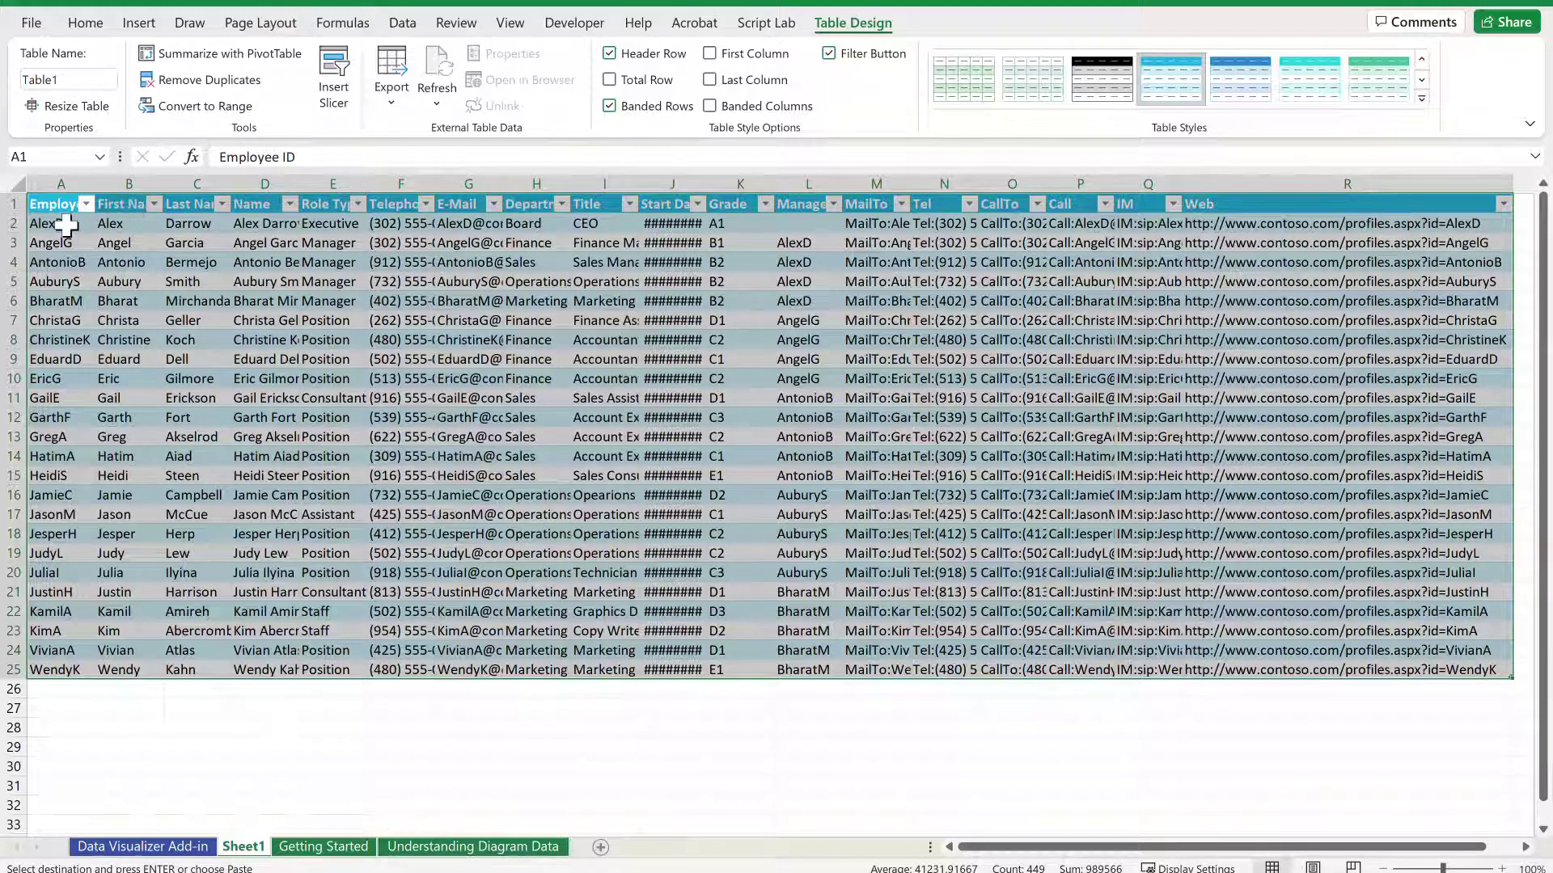
Step: Rename Sheet1 to Data
click(243, 847)
text(Data)
key(Return)
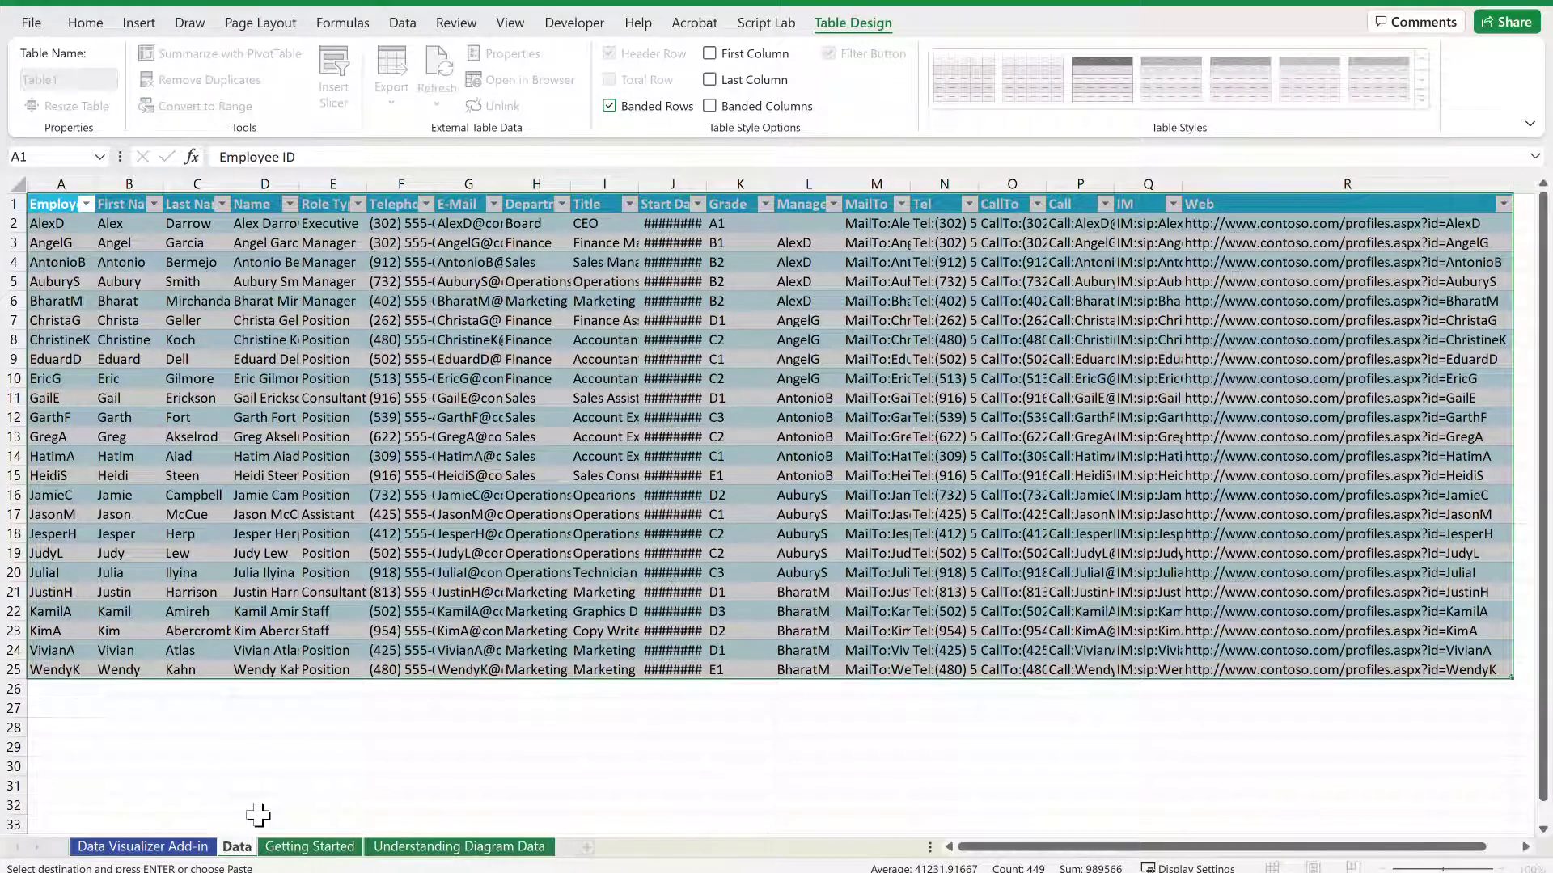
click(162, 849)
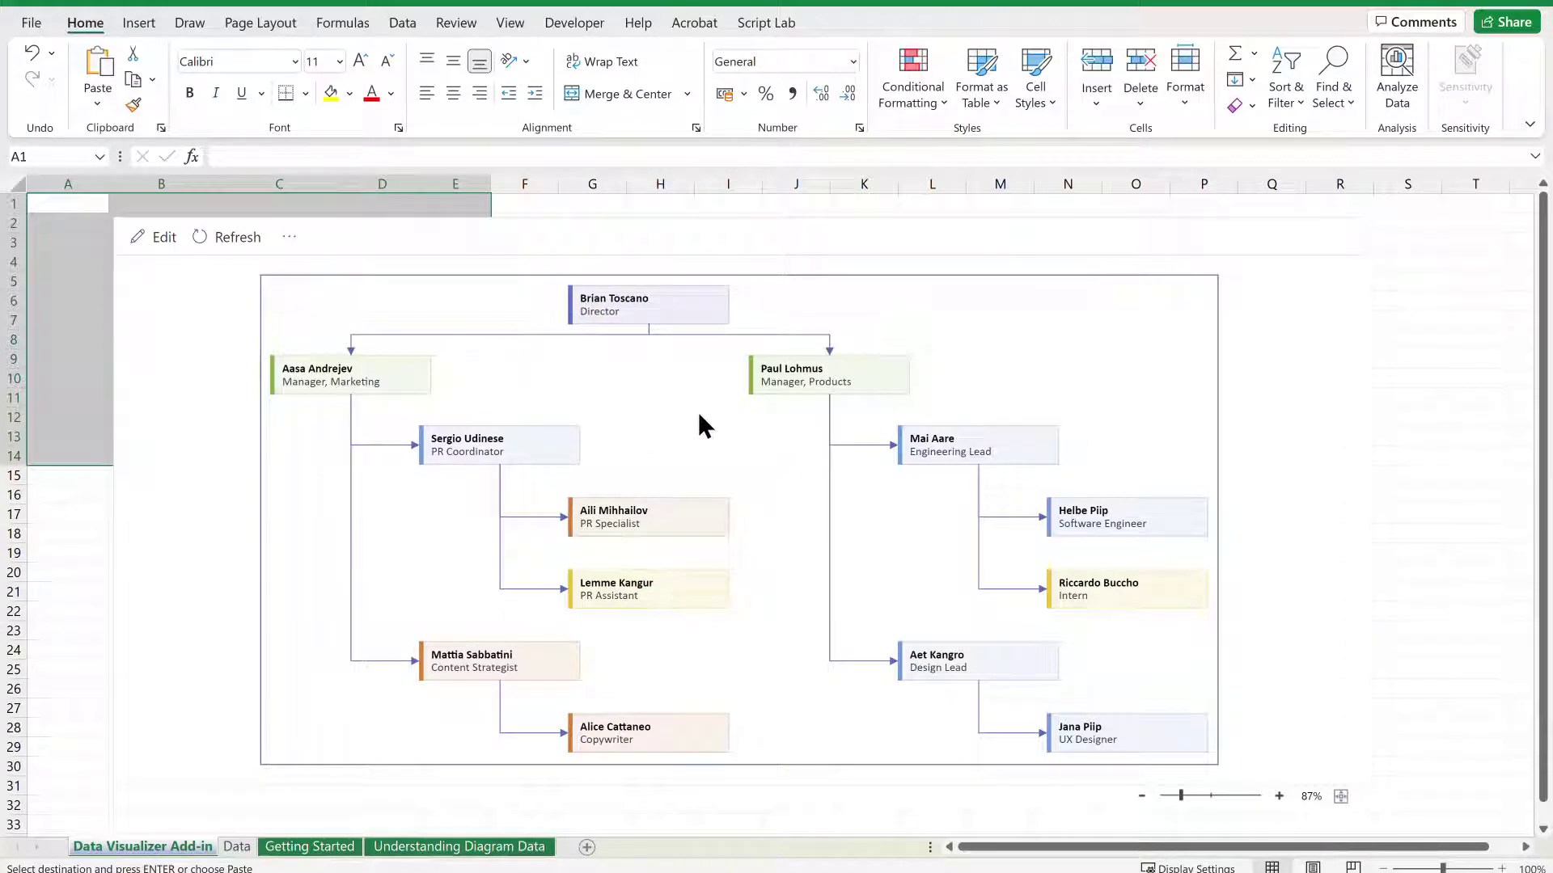
click(236, 239)
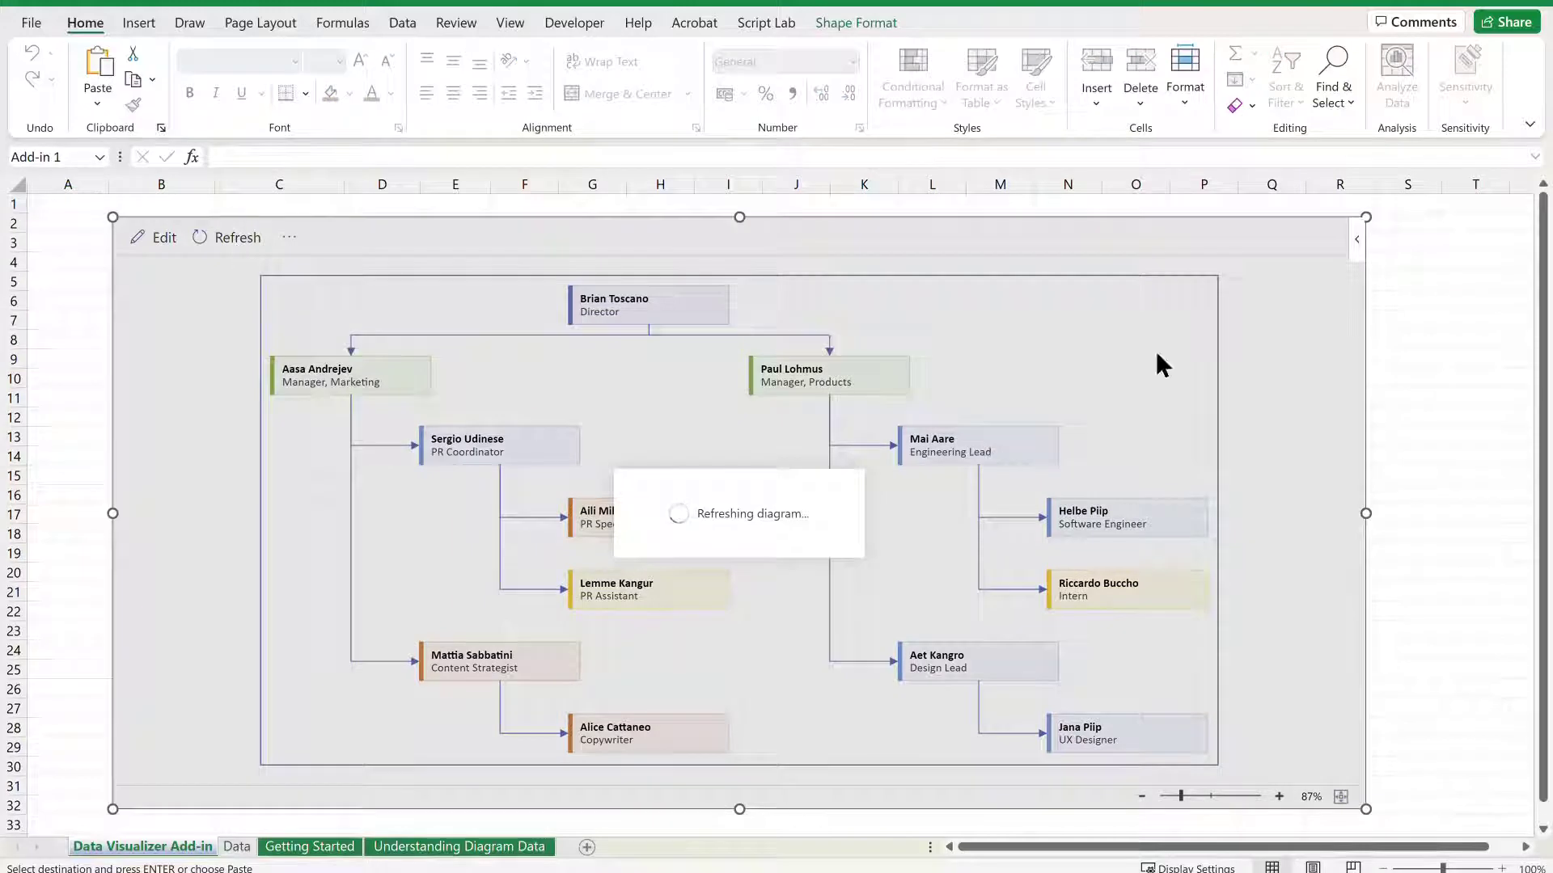